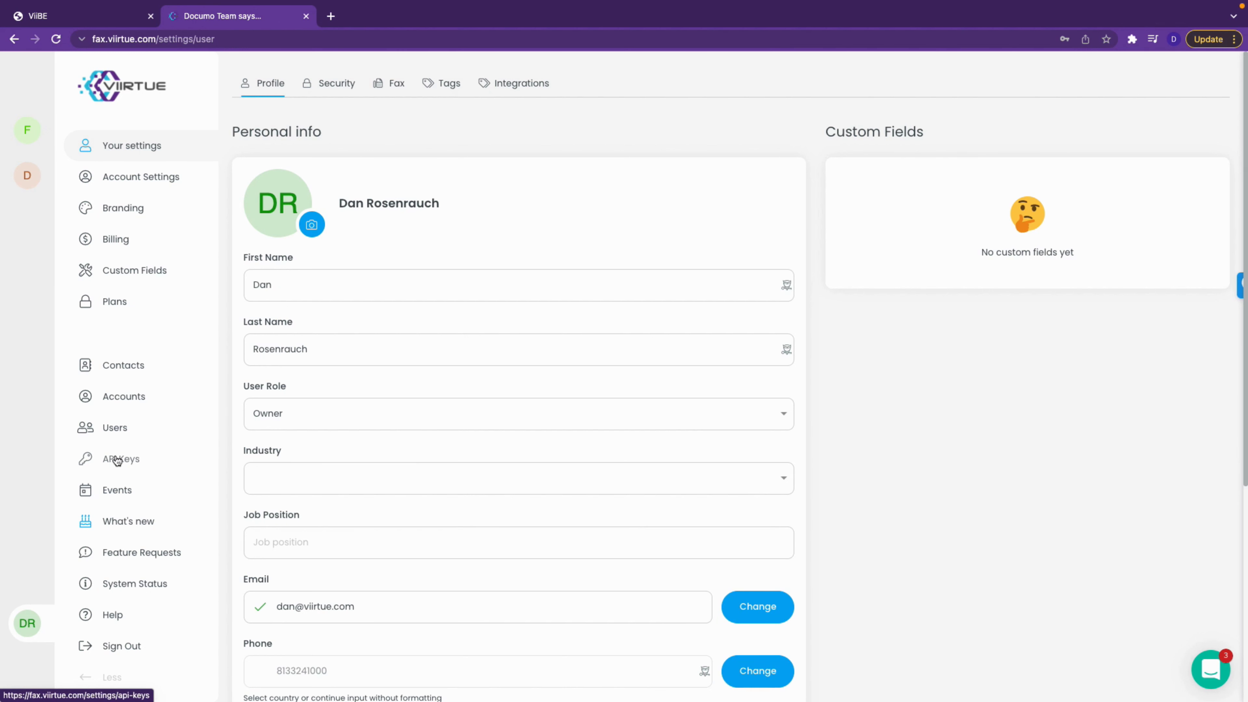
Step: Create an Admin-level API key in Viirtue Fax with the suggested name and copy its token
{"action": "left_click", "coordinate": [117, 460]}
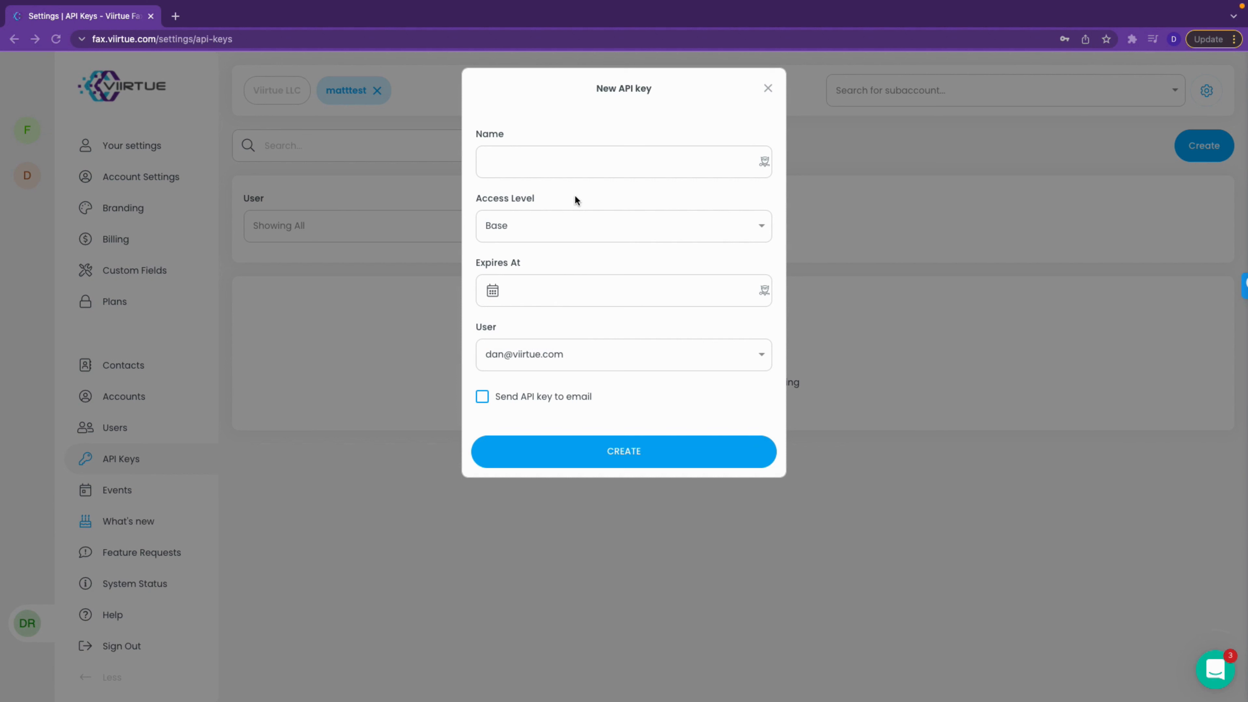
{"action": "left_click", "coordinate": [549, 162]}
{"action": "type", "text": "ViiBE Integration"}
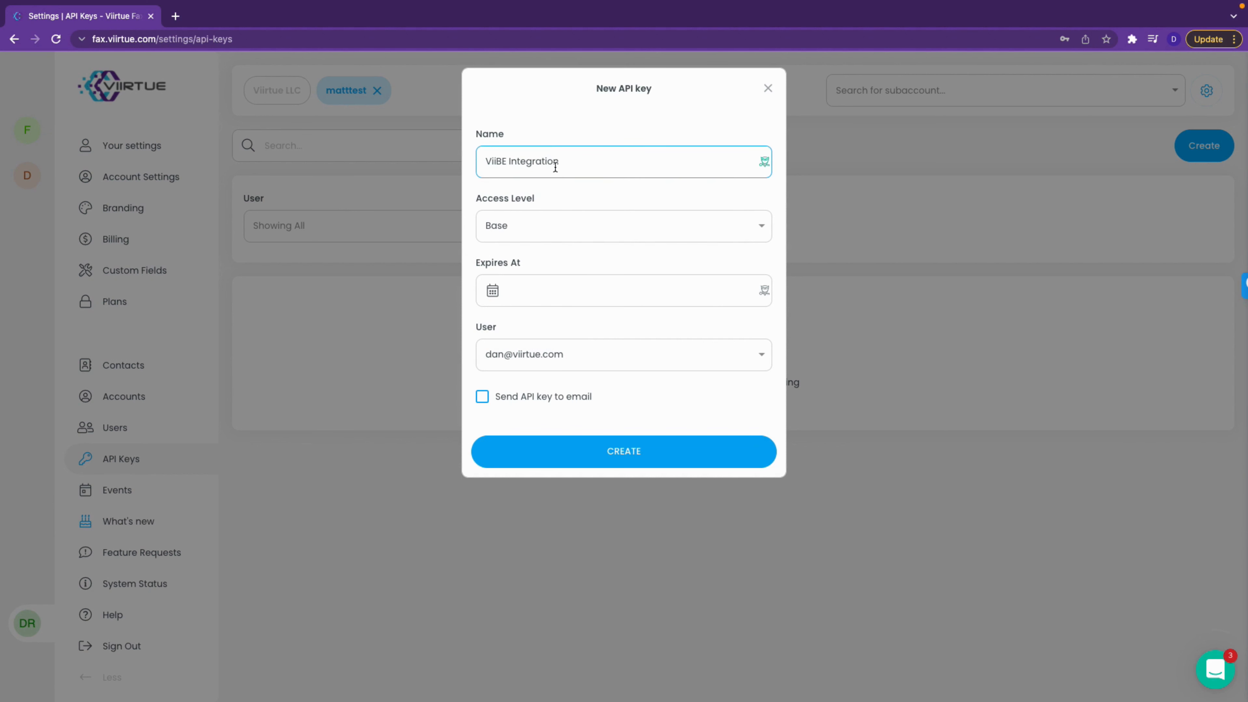
{"action": "left_click", "coordinate": [574, 225]}
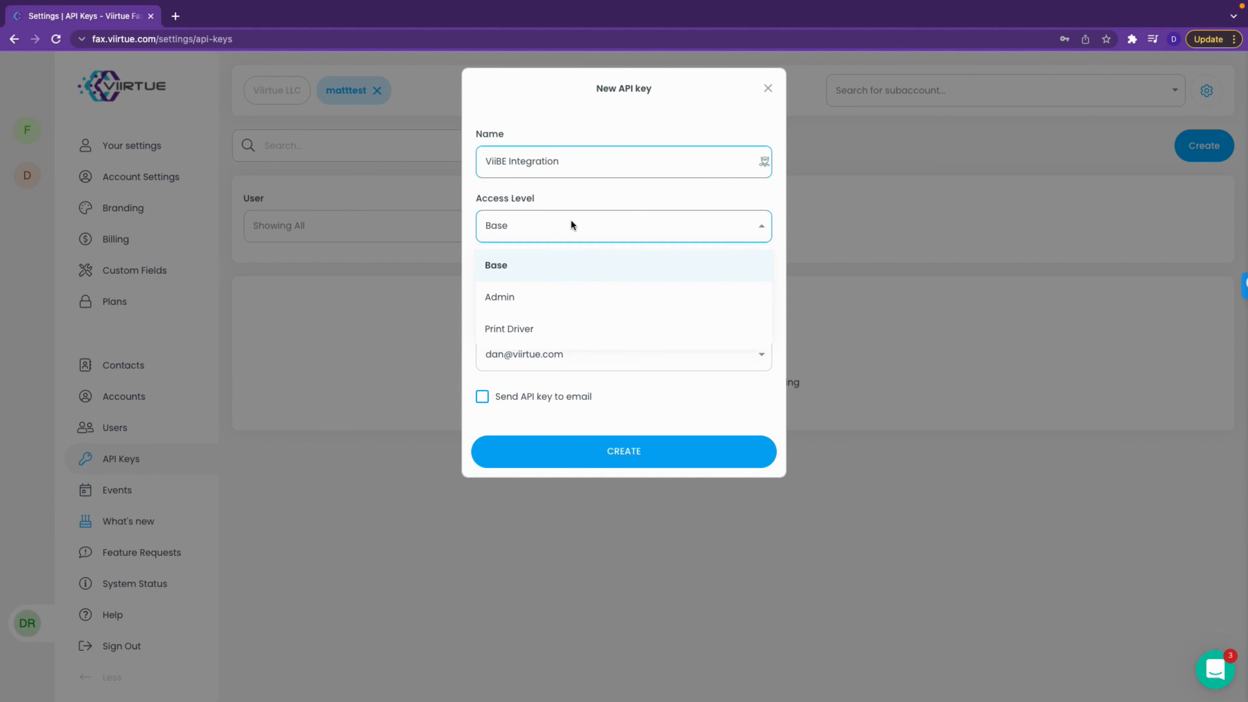
{"action": "left_click", "coordinate": [510, 299]}
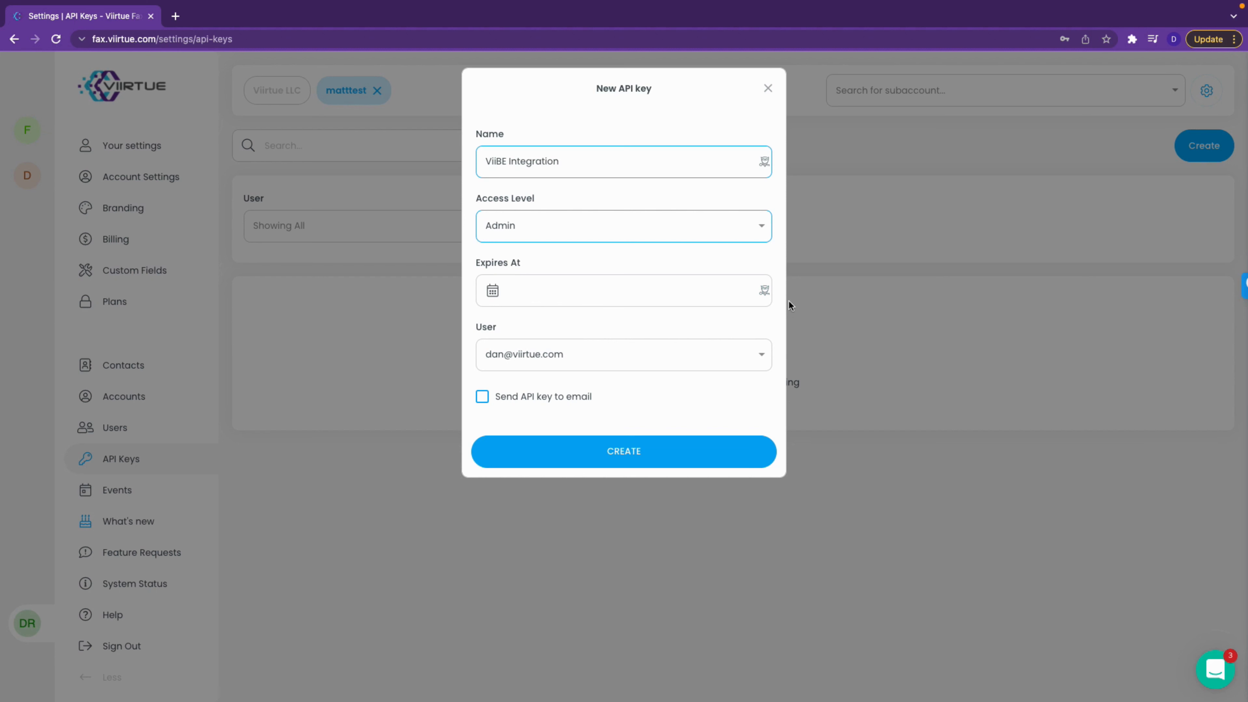
{"action": "left_click", "coordinate": [689, 449]}
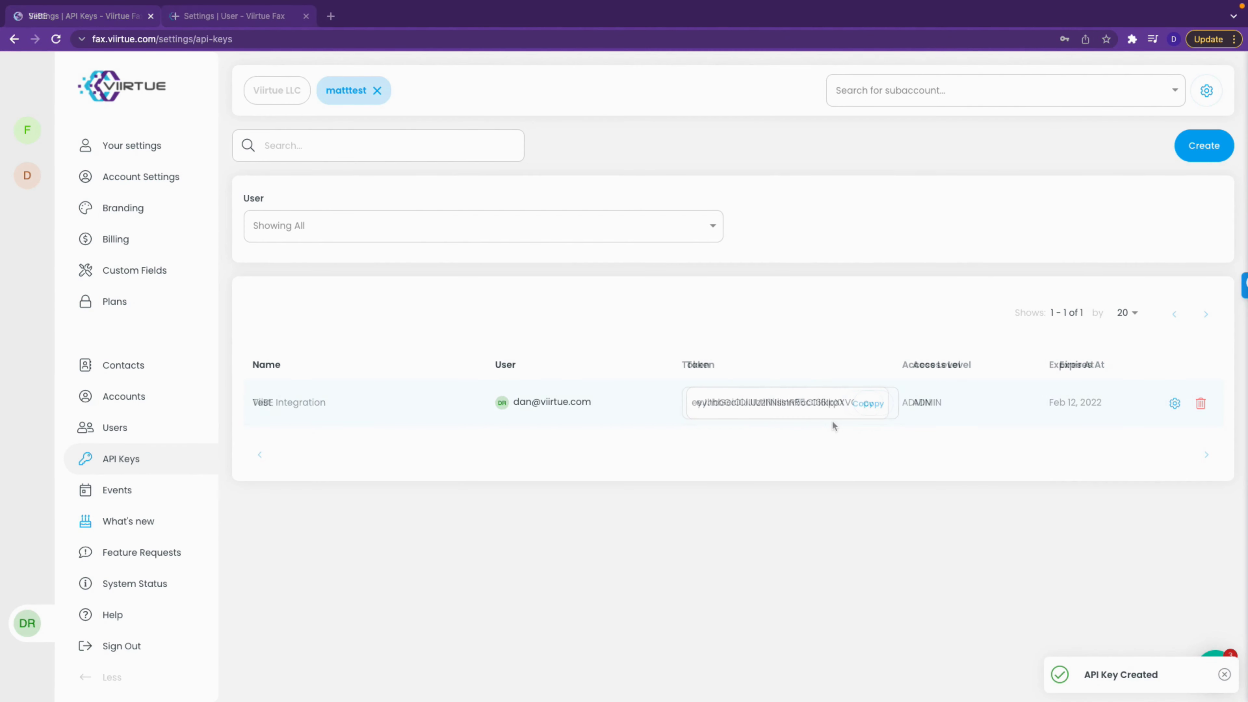
{"action": "left_click", "coordinate": [861, 413]}
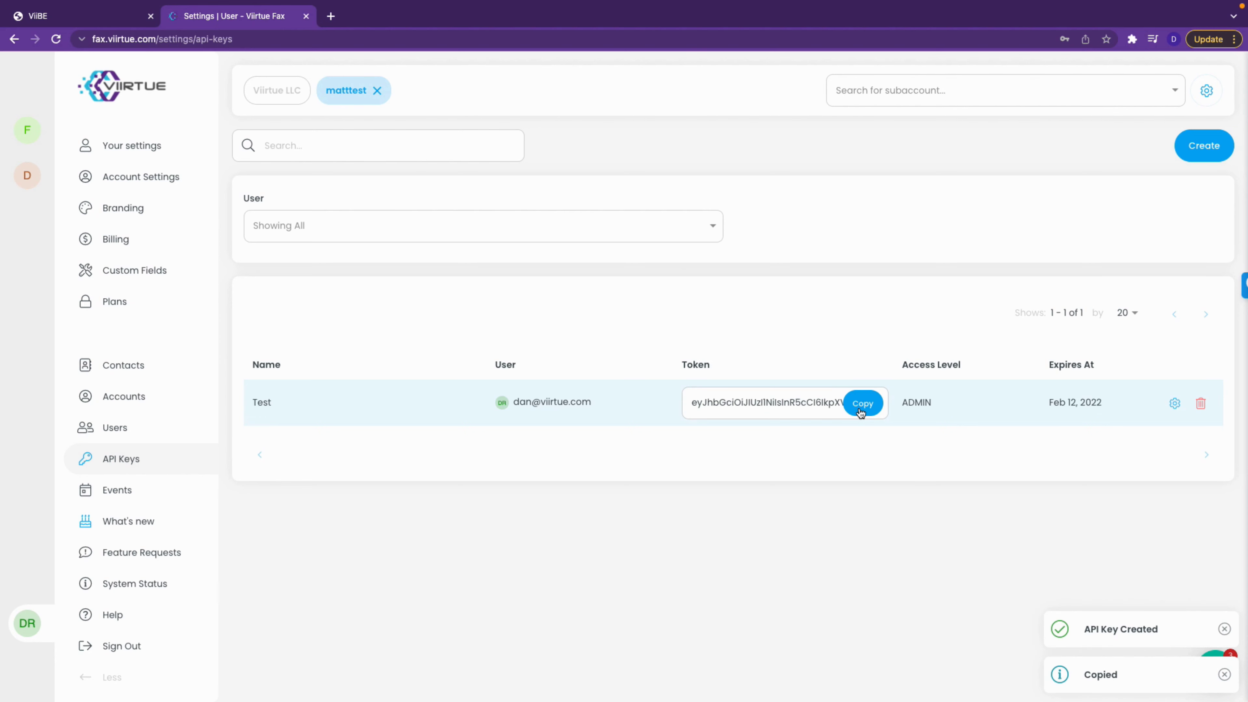
Step: Paste the copied API key into VIIBE's Documo integration and save it, dismissing the login prompt
{"action": "left_click", "coordinate": [85, 18]}
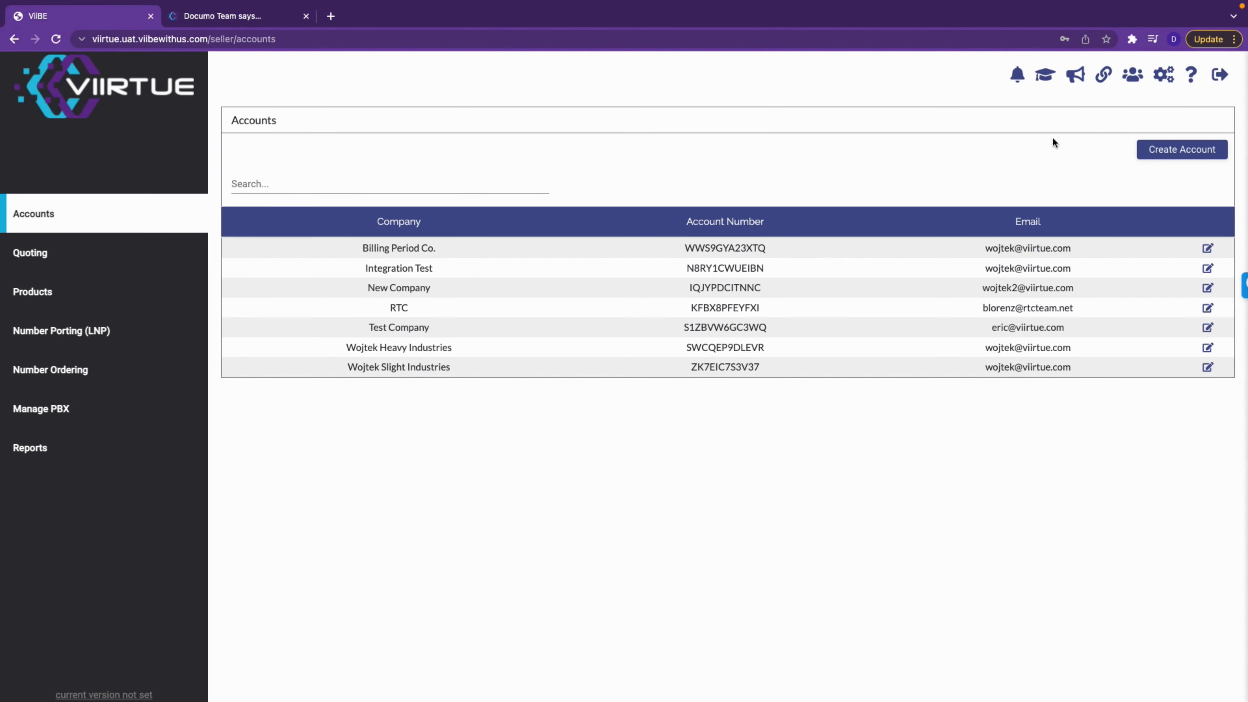
{"action": "left_click", "coordinate": [1161, 79]}
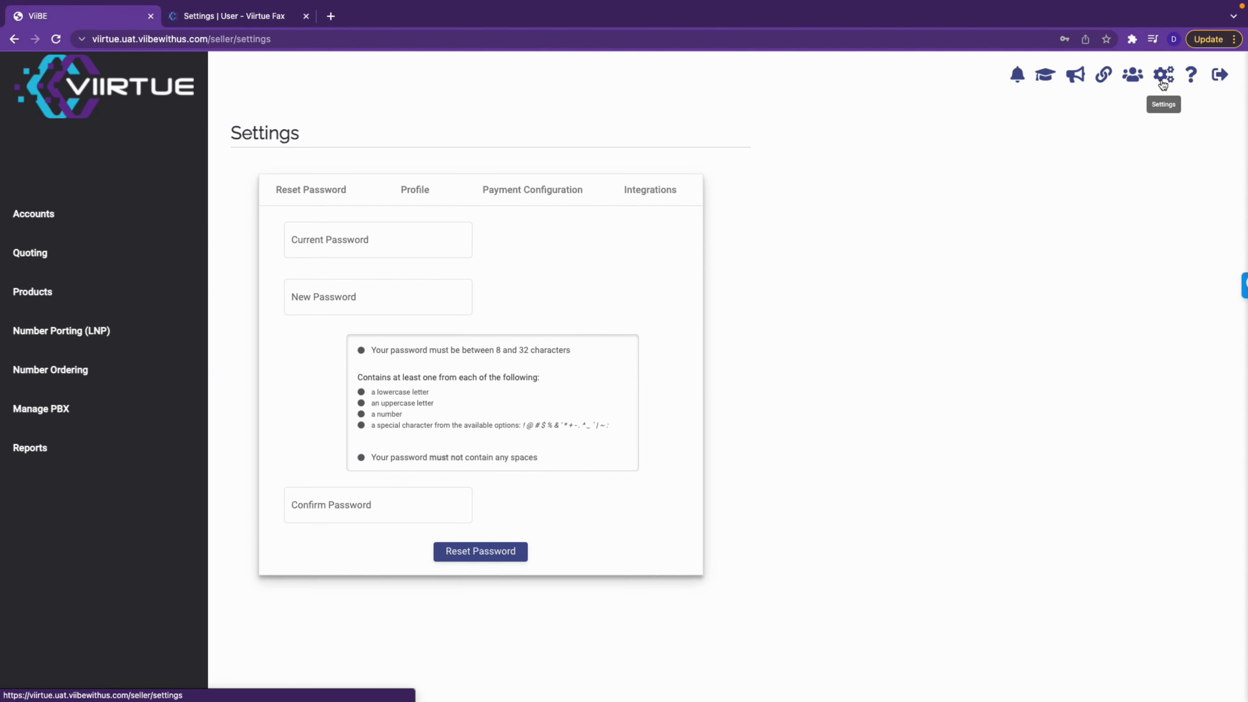
{"action": "left_click", "coordinate": [655, 192]}
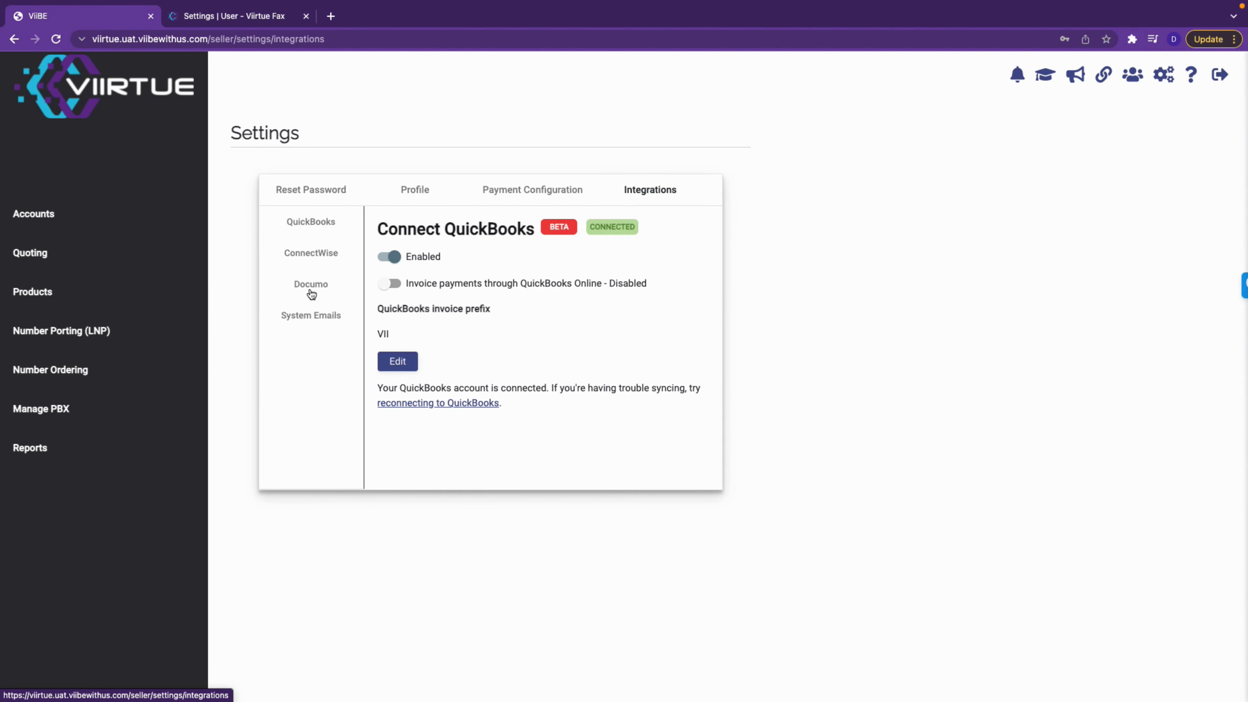
{"action": "left_click", "coordinate": [311, 292]}
{"action": "left_click", "coordinate": [446, 275]}
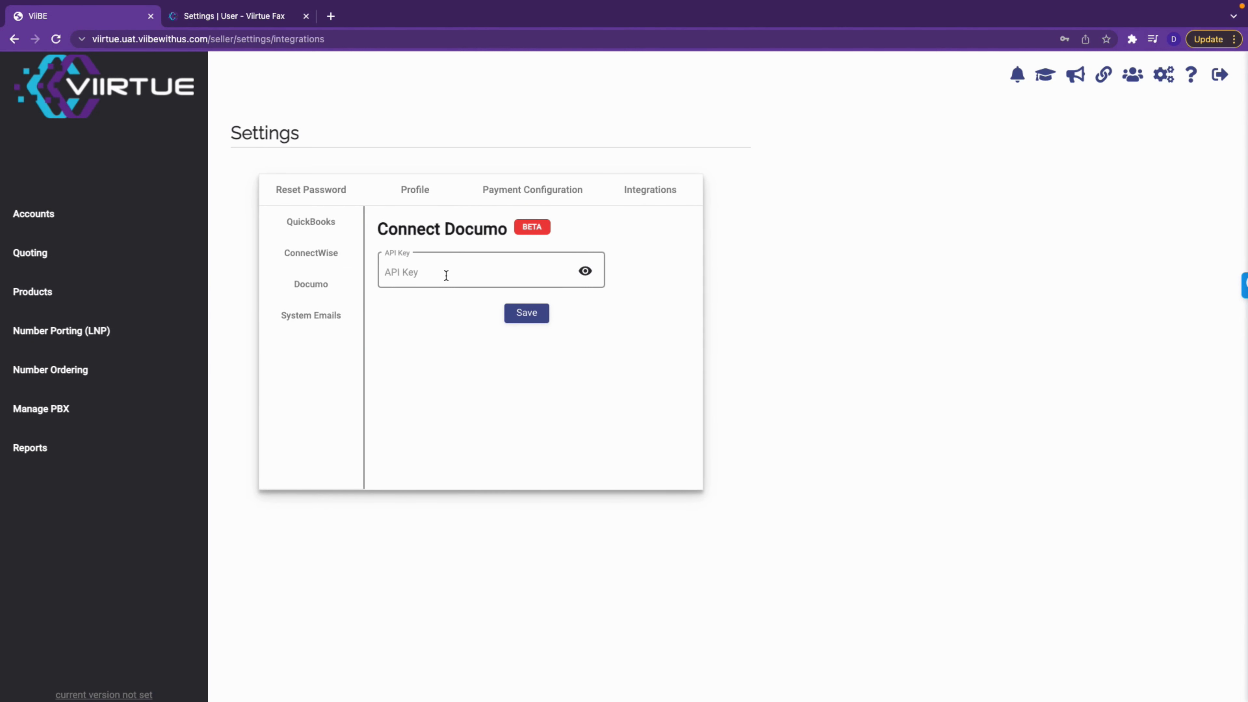
{"action": "key", "text": "super+v"}
{"action": "left_click", "coordinate": [524, 313]}
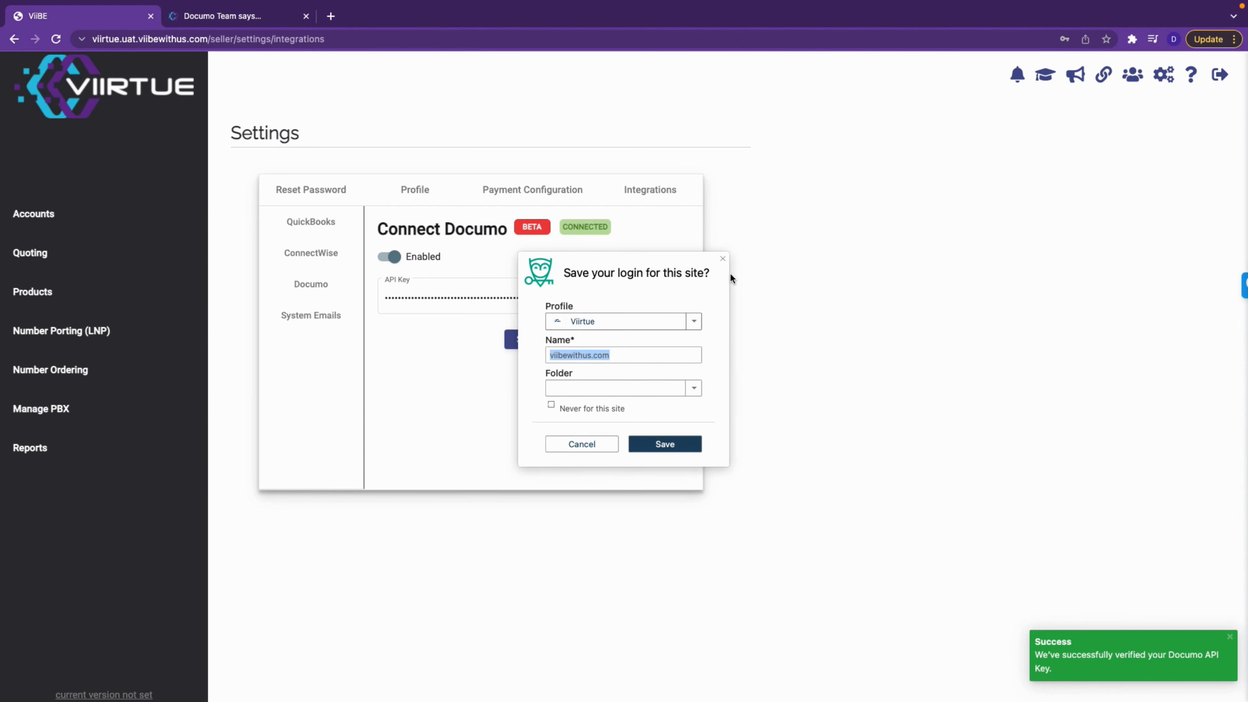
{"action": "left_click", "coordinate": [723, 260]}
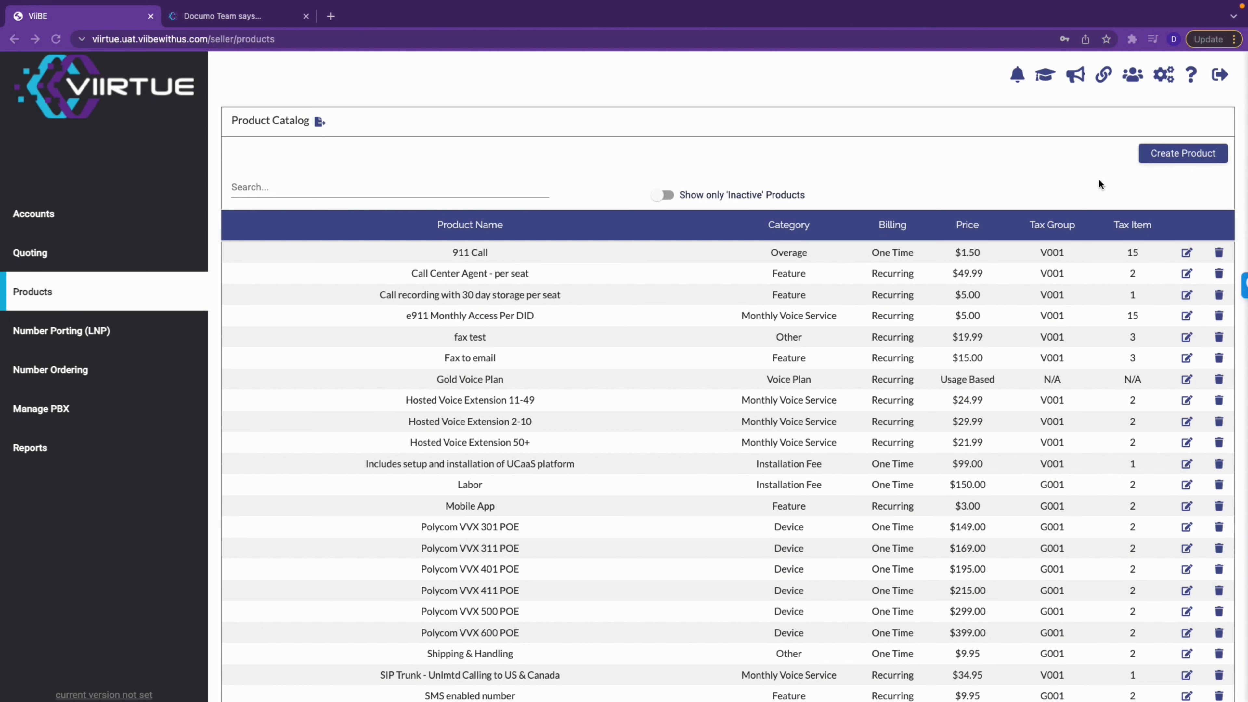
Step: Start a new product named 'Test Fax Plan' with Recurring billing and the Fax Plan category
{"action": "left_click", "coordinate": [1158, 156]}
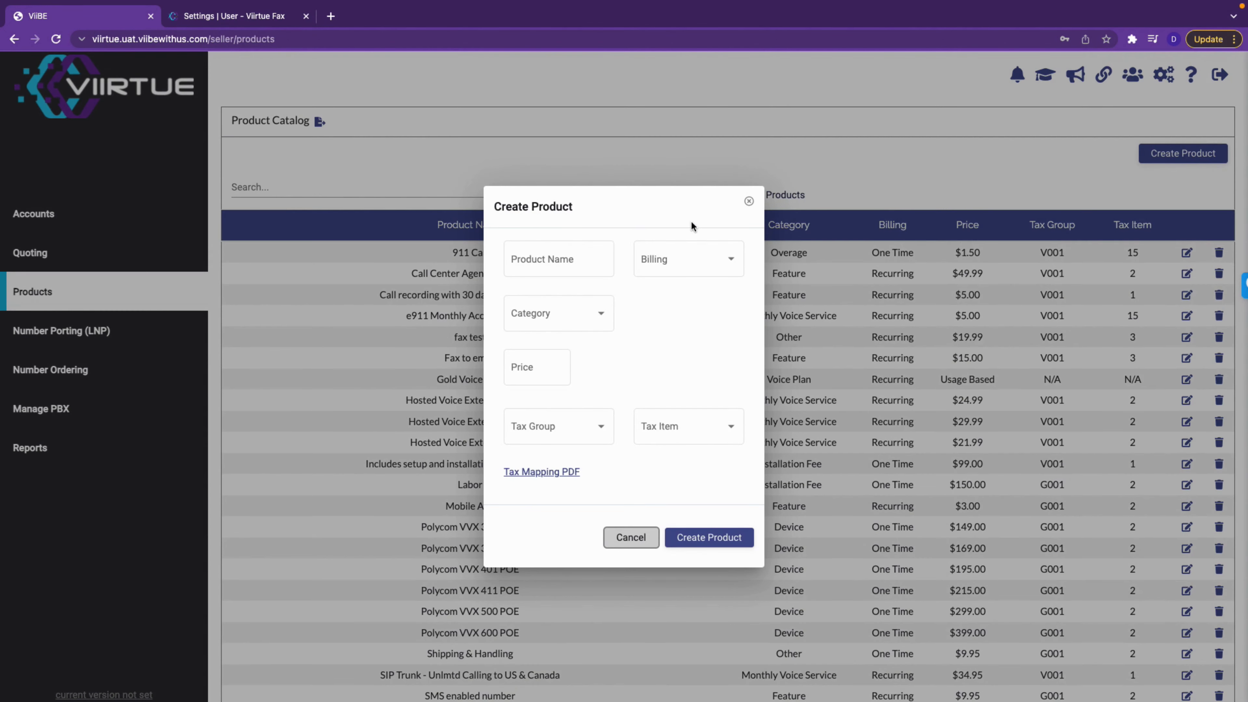
{"action": "left_click", "coordinate": [551, 257]}
{"action": "type", "text": "Tes"}
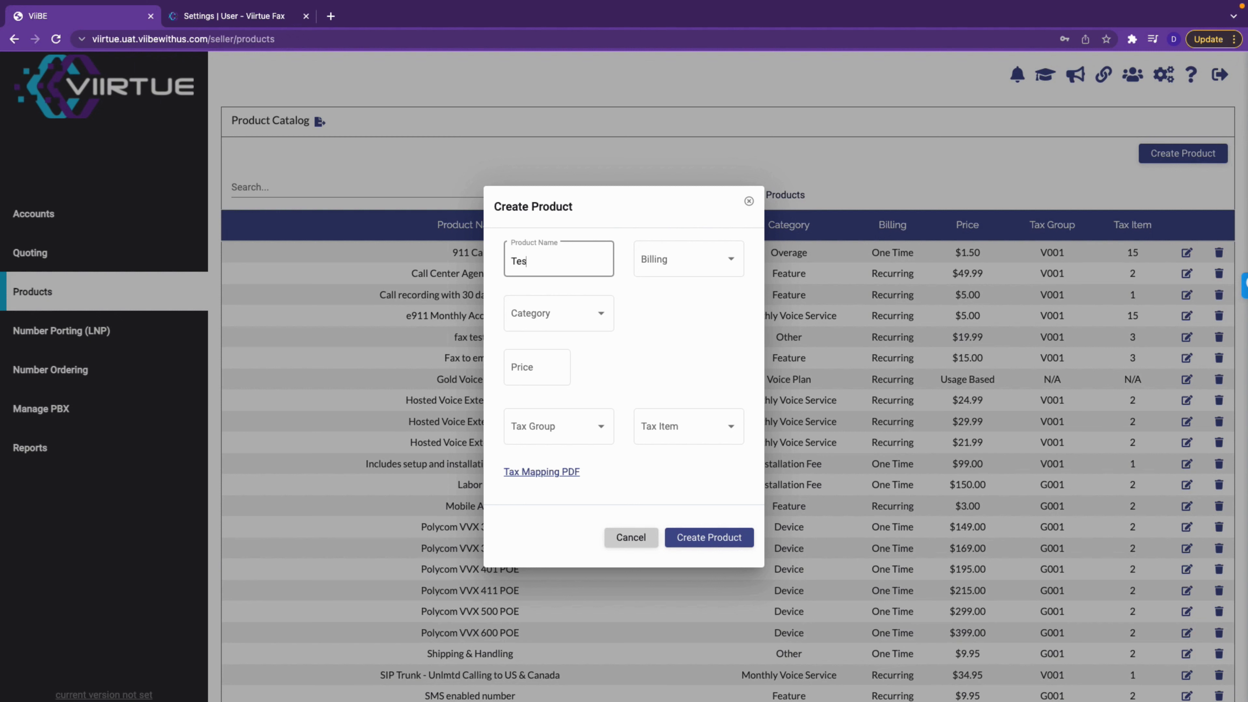
{"action": "type", "text": "t Fax Plan"}
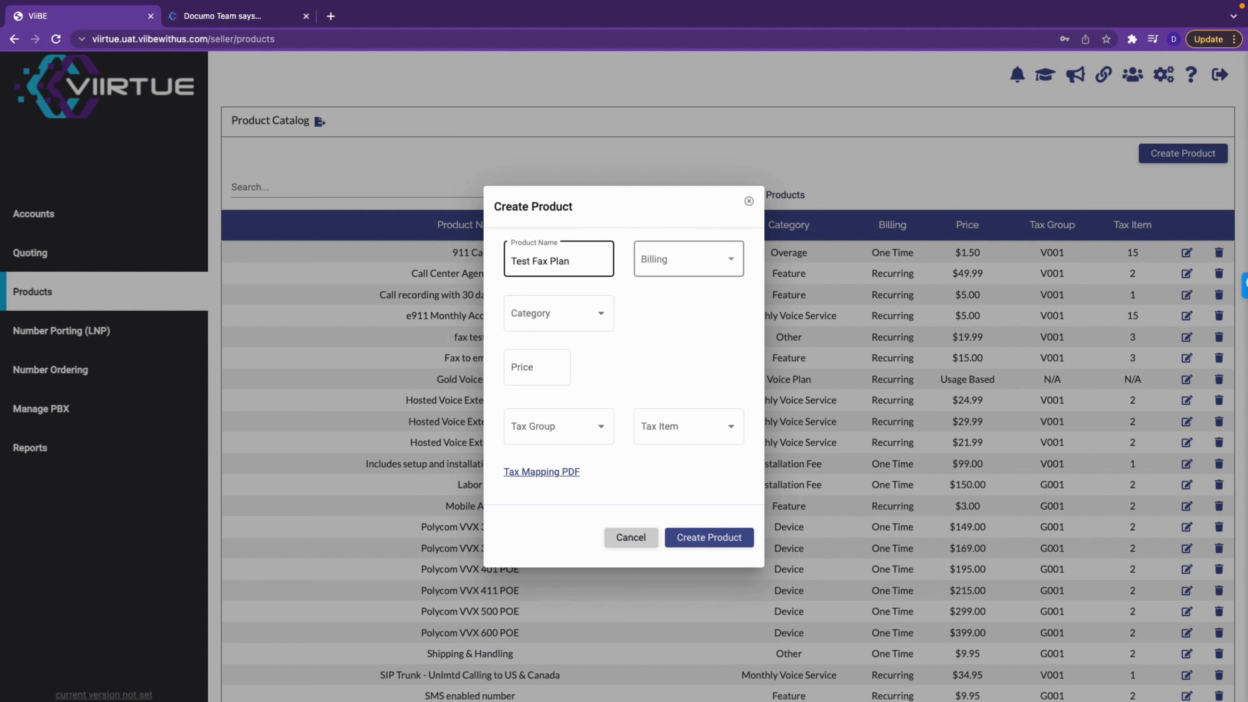
{"action": "type", "text": "r"}
{"action": "left_click", "coordinate": [586, 322]}
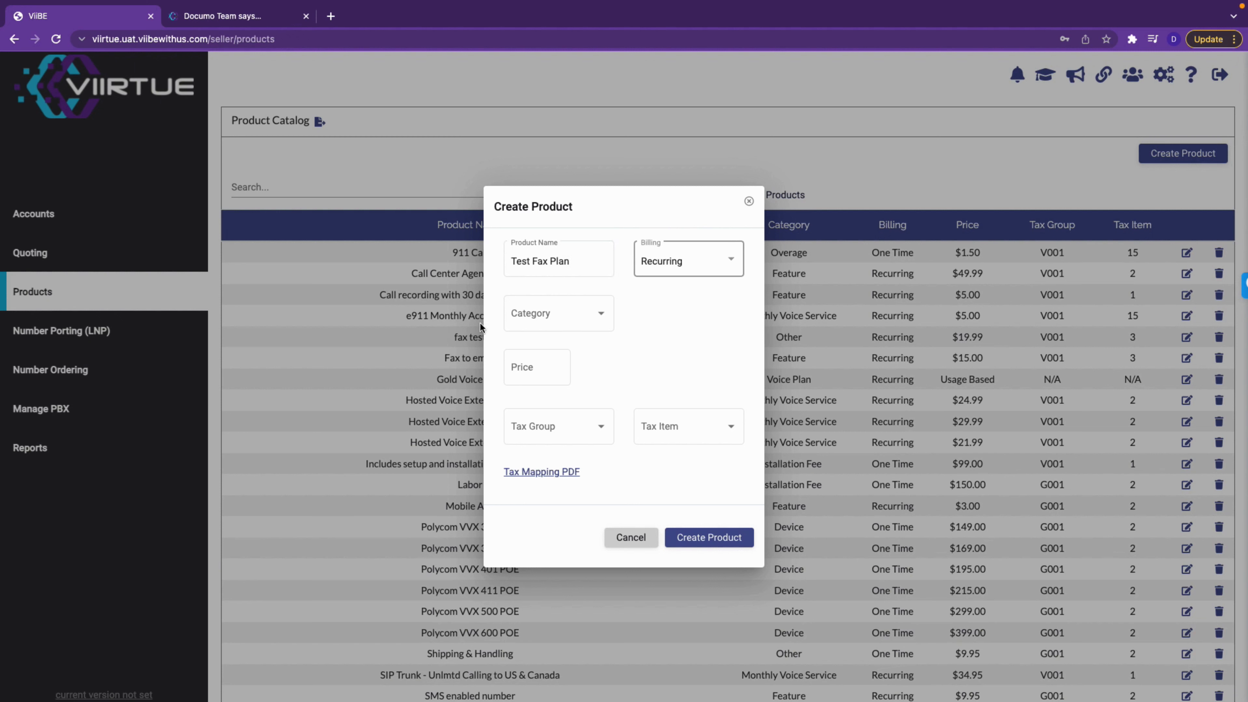
{"action": "left_click", "coordinate": [585, 322]}
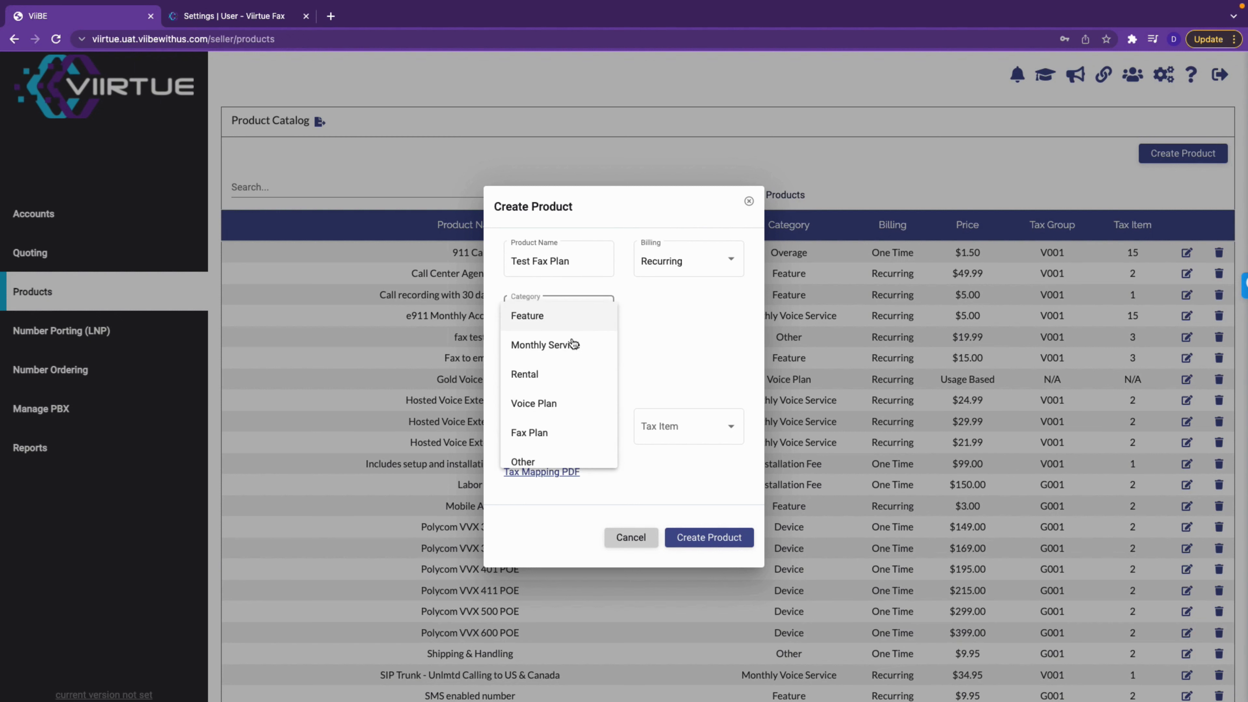
{"action": "left_click", "coordinate": [545, 435]}
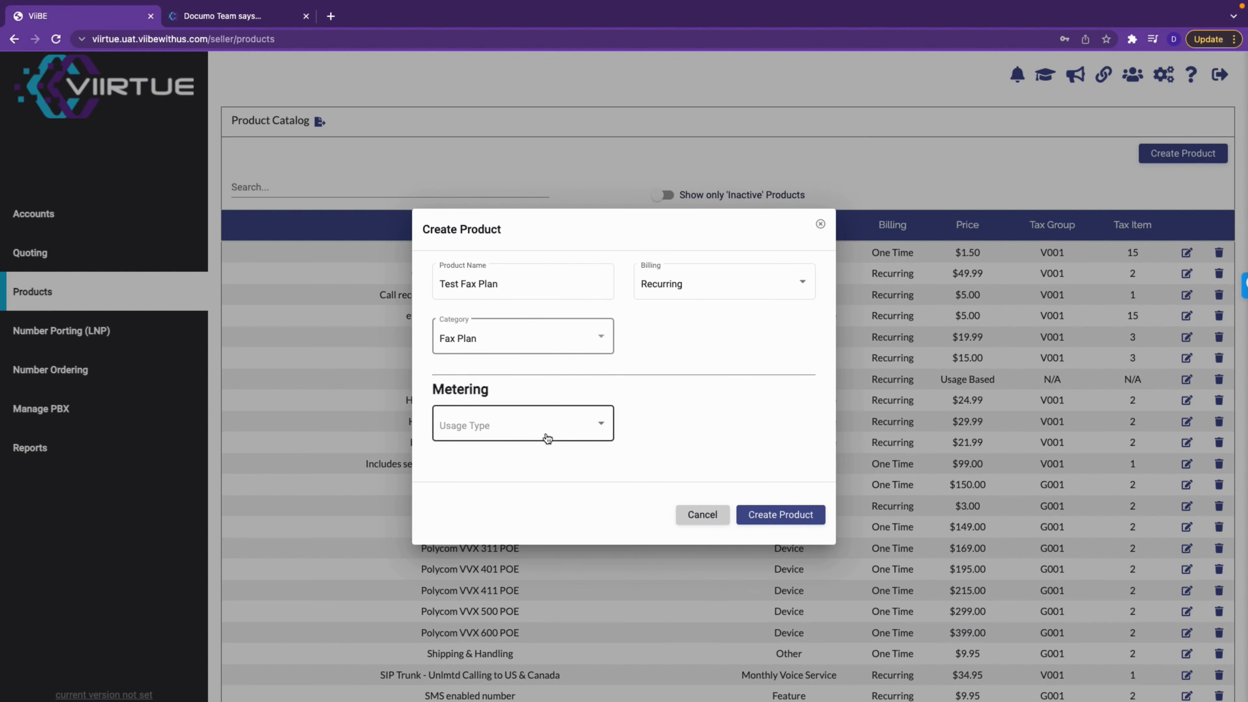
Step: Compare the metering options and set the product's metering to Bundled - Itemized
{"action": "left_click", "coordinate": [595, 435]}
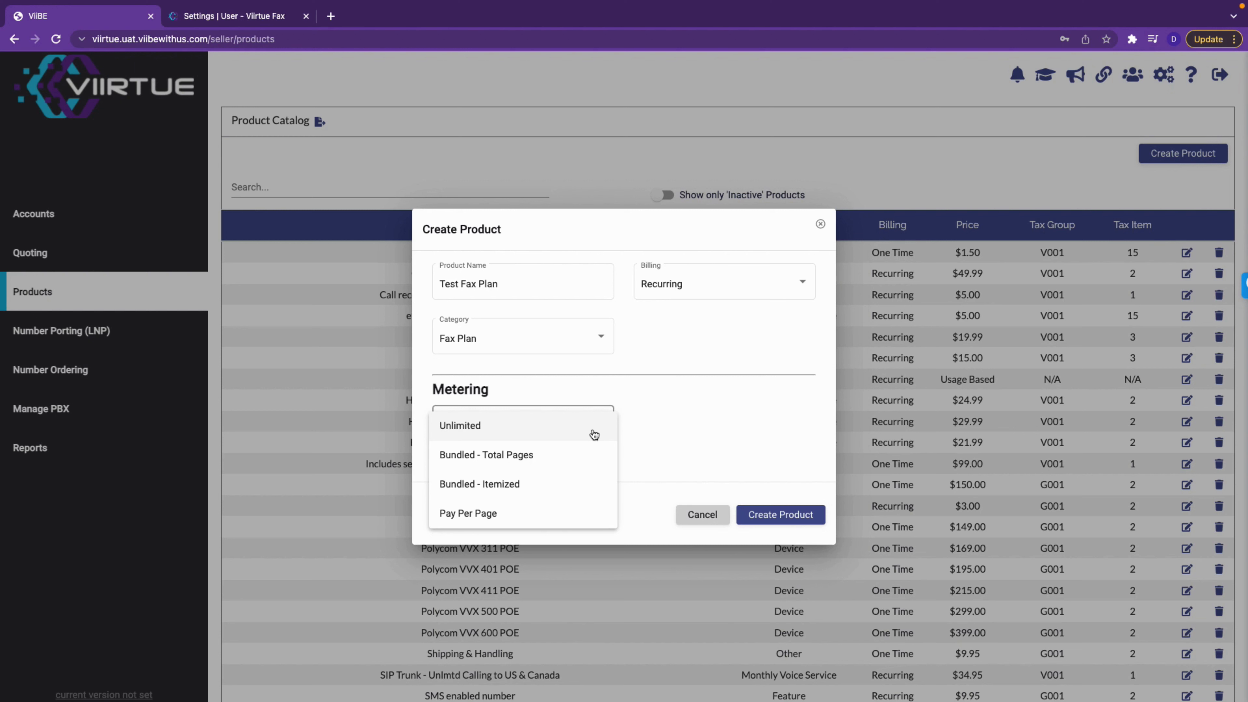
{"action": "left_click", "coordinate": [593, 432]}
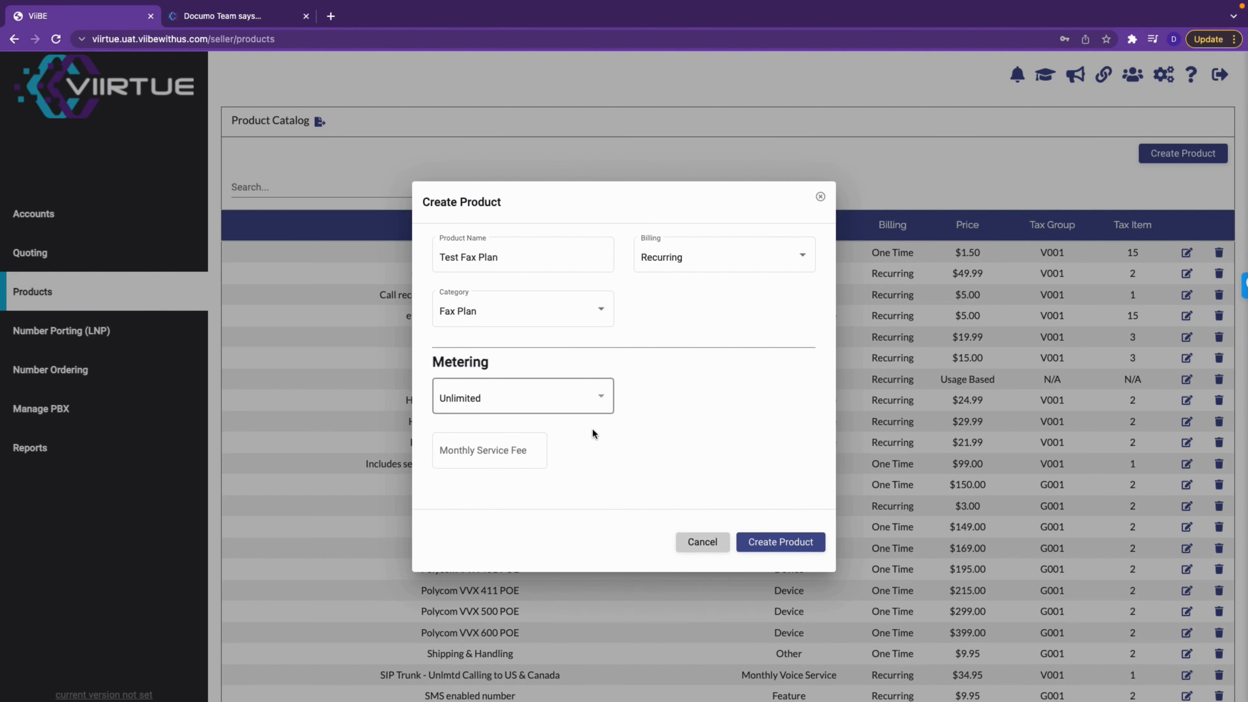
{"action": "left_click", "coordinate": [576, 409]}
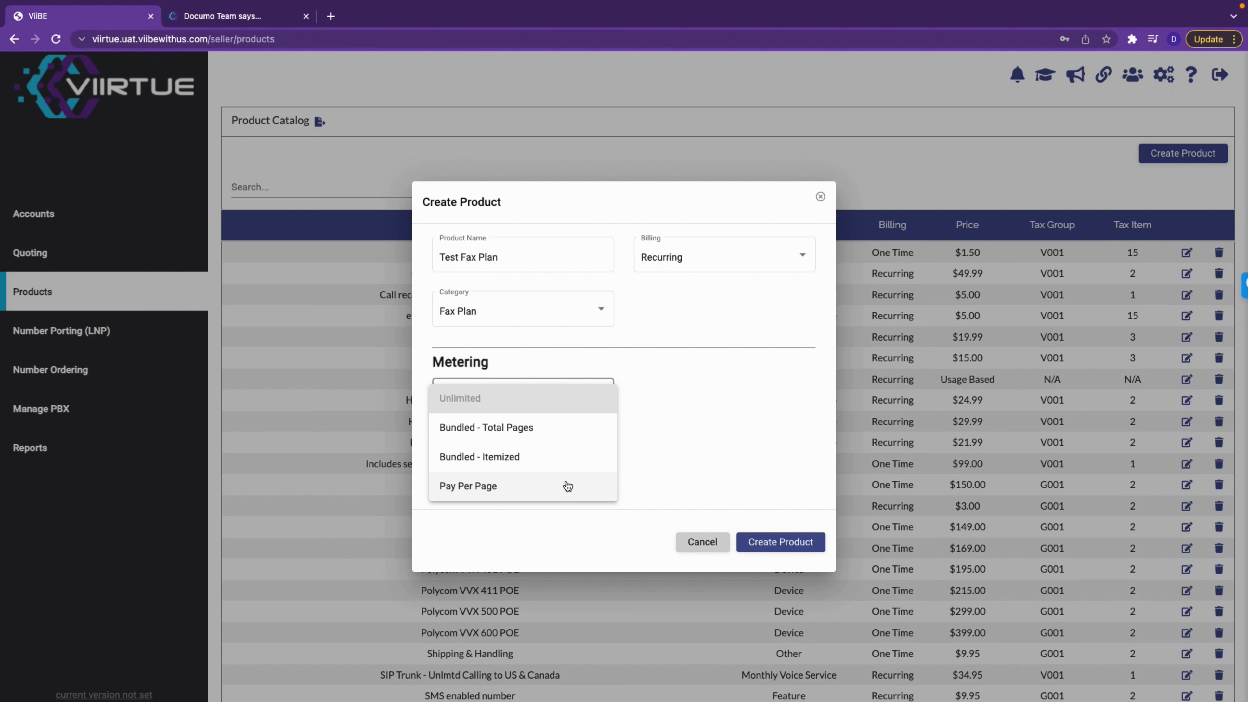
{"action": "left_click", "coordinate": [544, 400]}
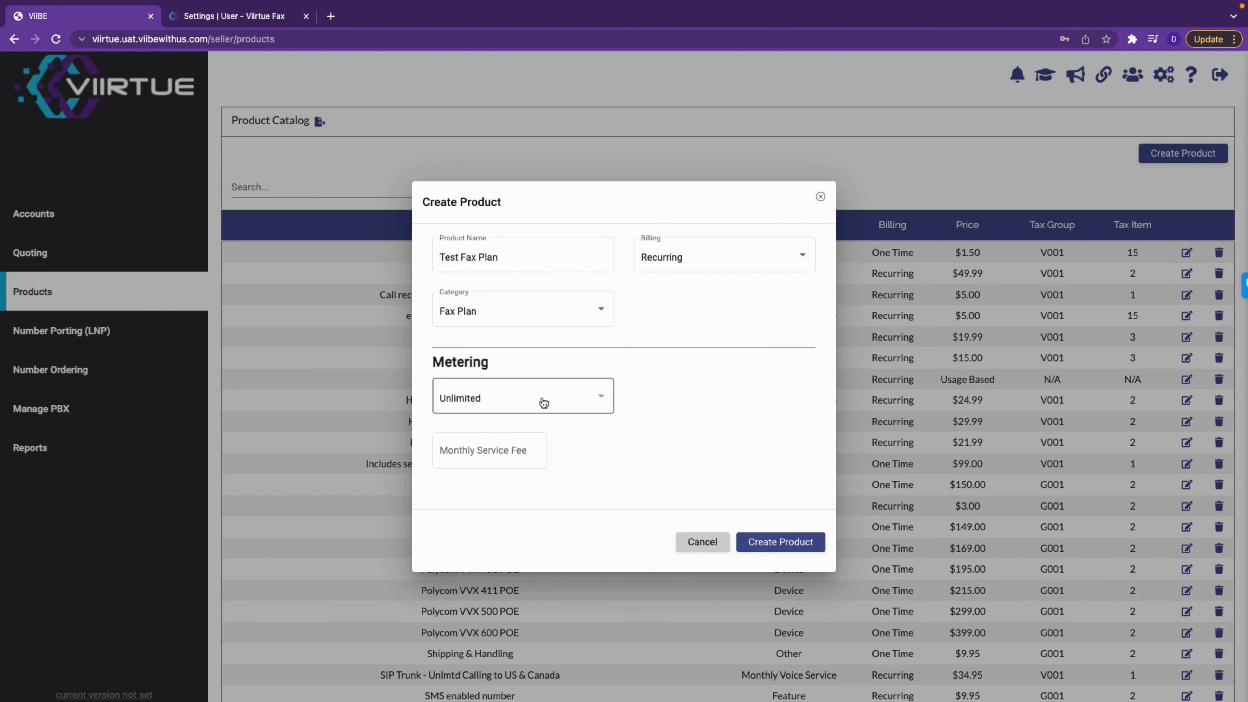
{"action": "left_click", "coordinate": [543, 402]}
{"action": "left_click", "coordinate": [531, 425]}
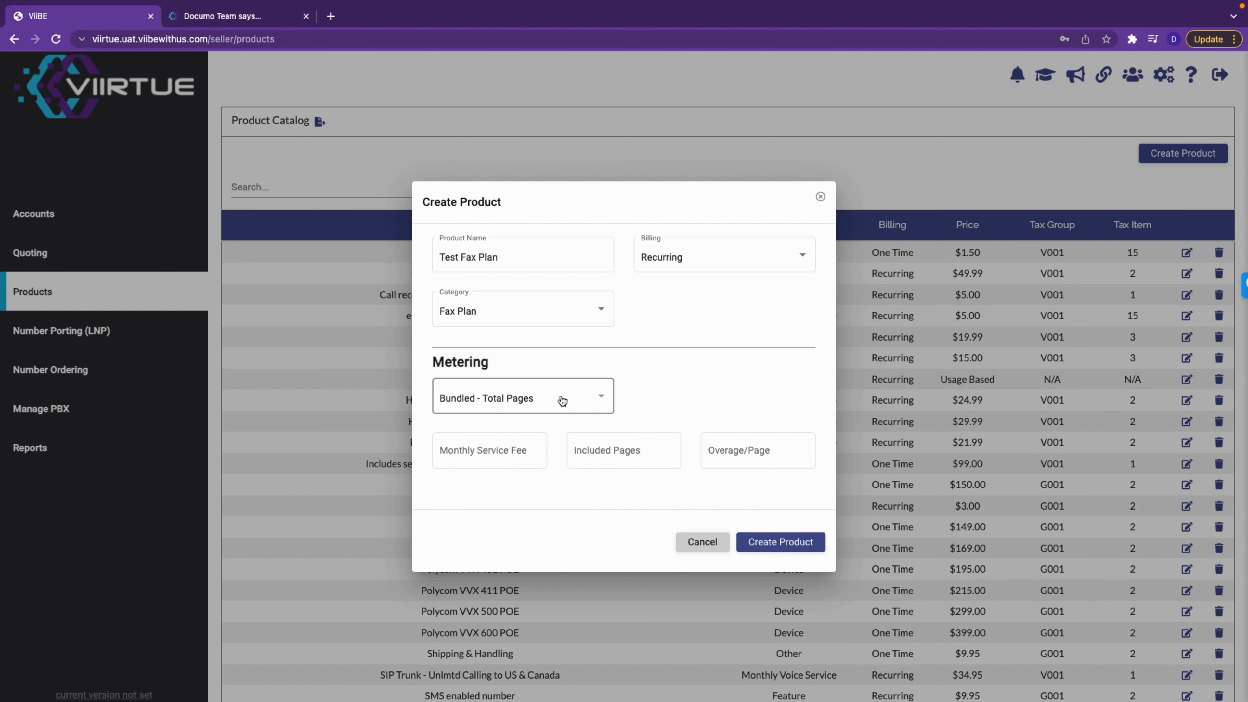
{"action": "left_click", "coordinate": [563, 401]}
{"action": "left_click", "coordinate": [528, 425]}
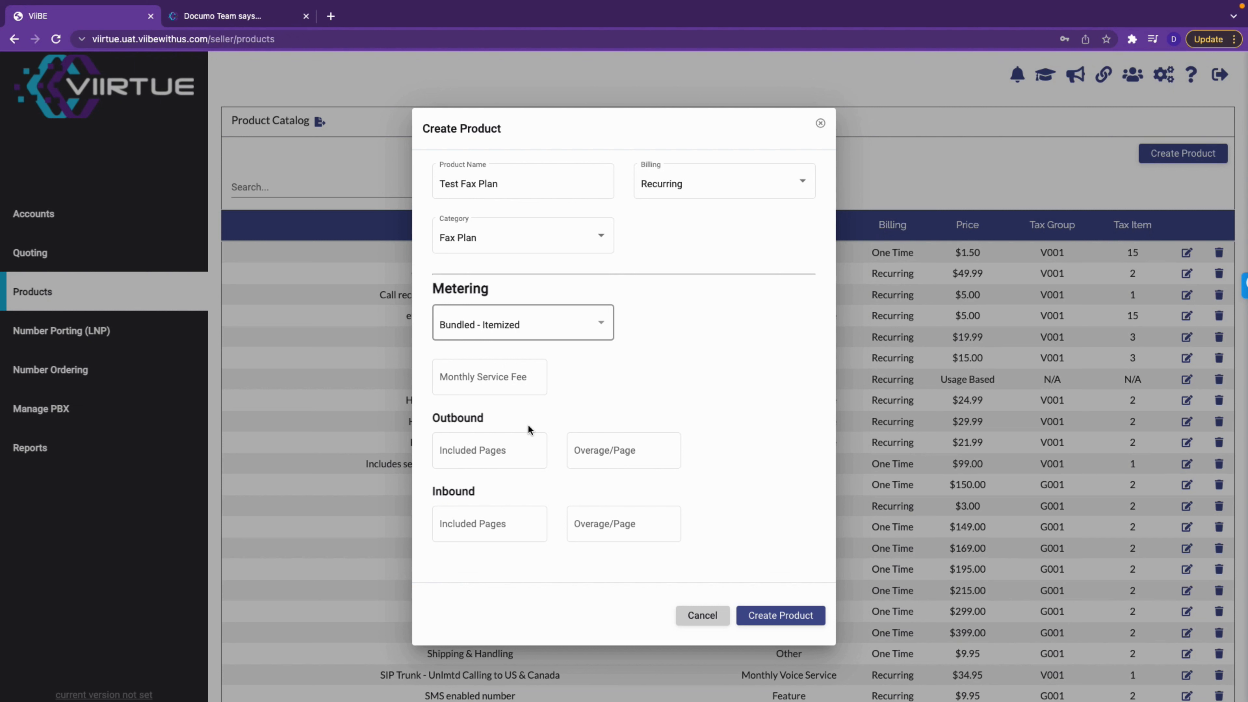
{"action": "left_click", "coordinate": [521, 318]}
{"action": "left_click", "coordinate": [499, 364]}
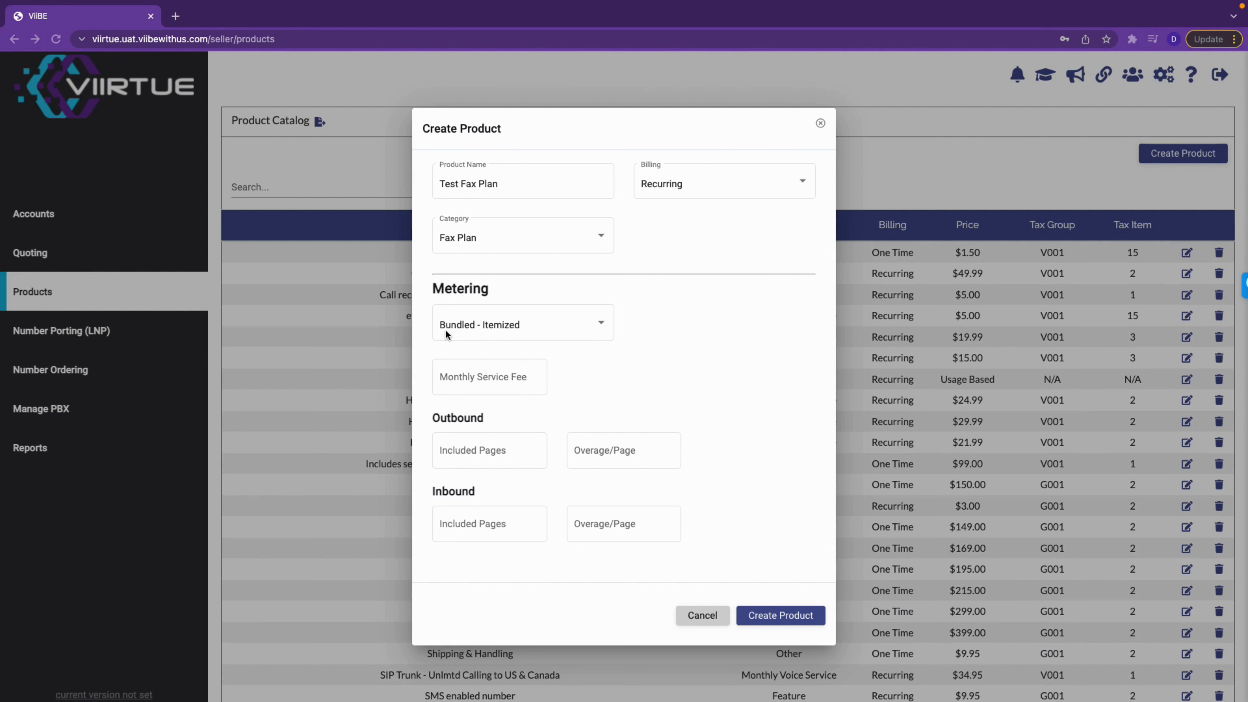
Step: Enter a 9.95 monthly service fee and 50 outbound and 50 inbound included pages
{"action": "left_click", "coordinate": [464, 376]}
{"action": "type", "text": "9.95"}
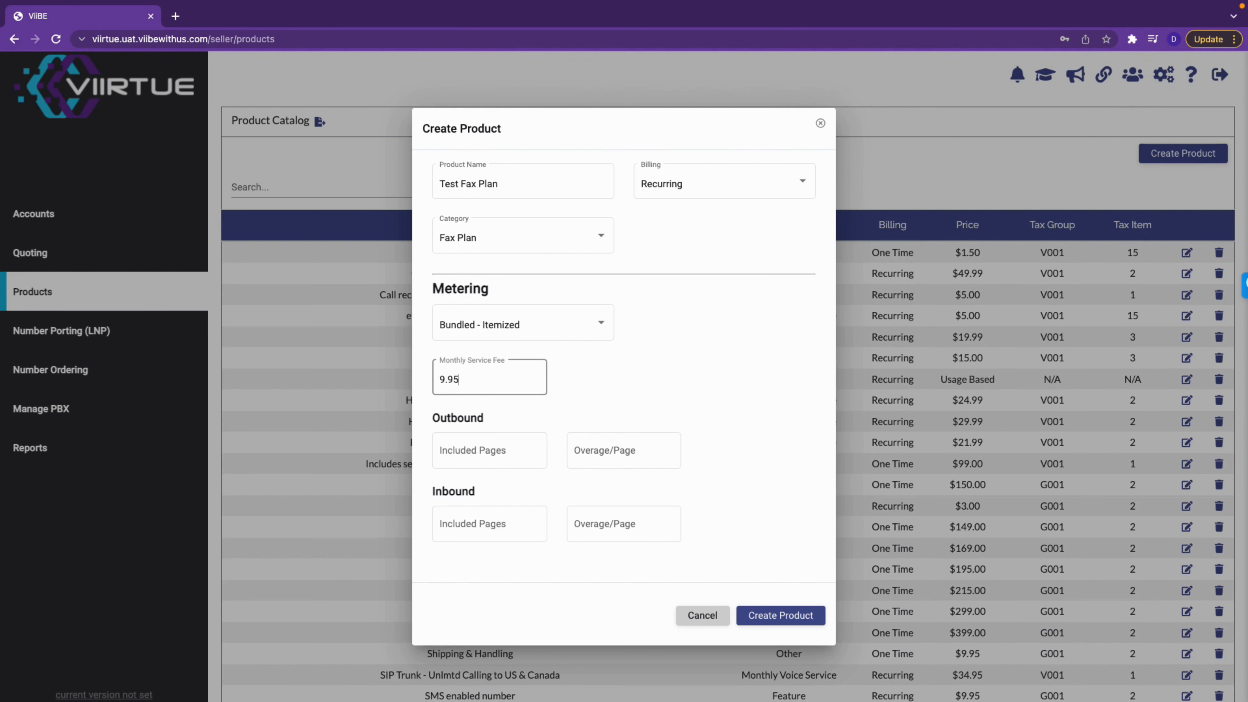
{"action": "left_click", "coordinate": [490, 451]}
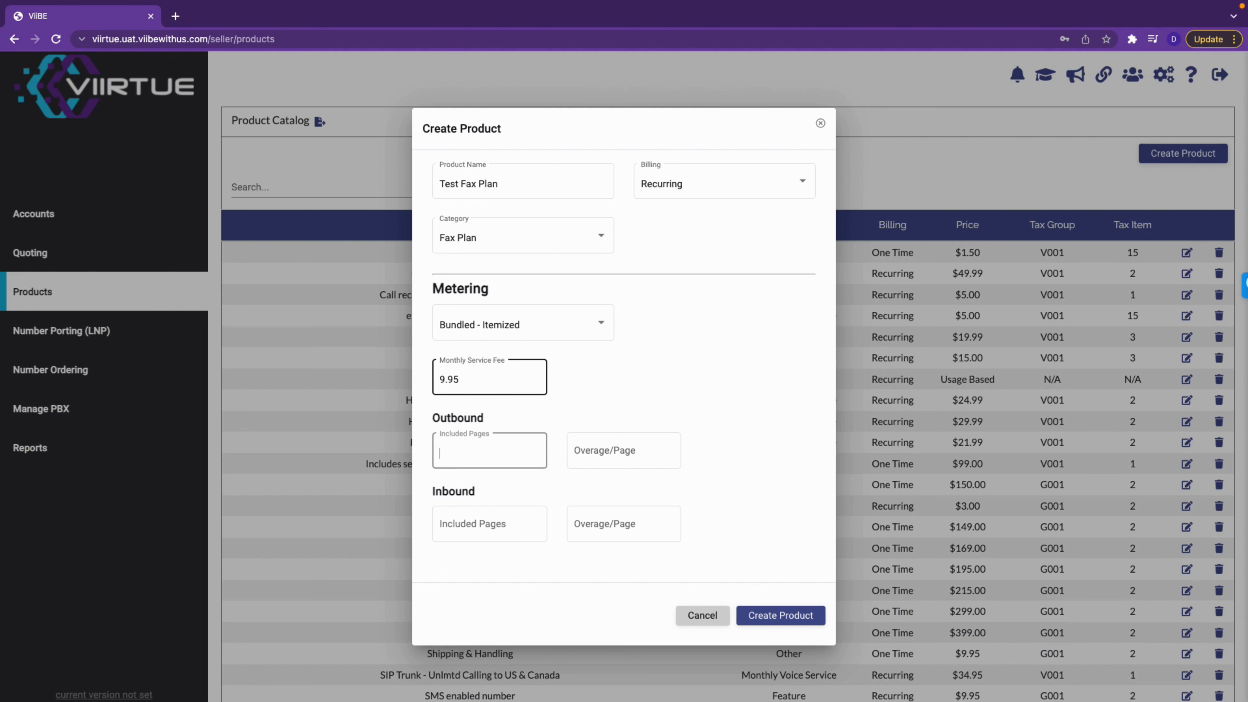
{"action": "type", "text": "50"}
{"action": "left_click", "coordinate": [466, 524]}
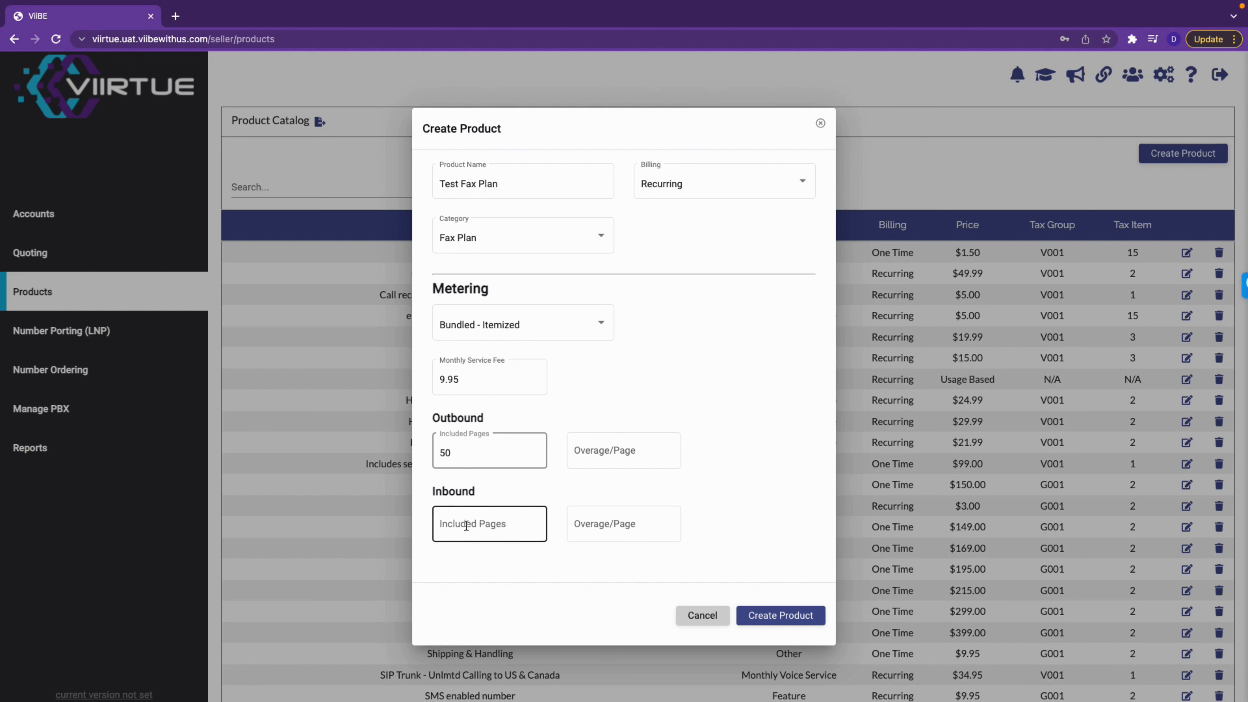
{"action": "left_click", "coordinate": [466, 524]}
{"action": "type", "text": "50"}
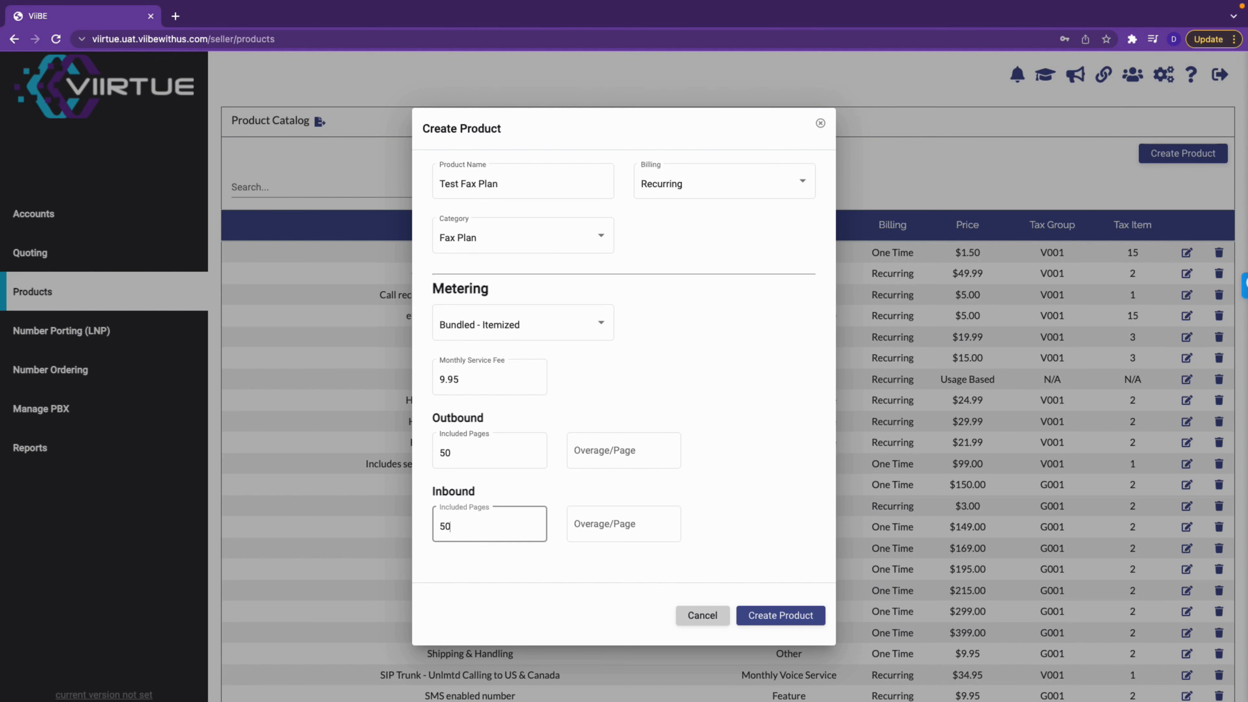
Step: Set the per-page overage to .05 and create the Test Fax Plan product
{"action": "left_click", "coordinate": [599, 450]}
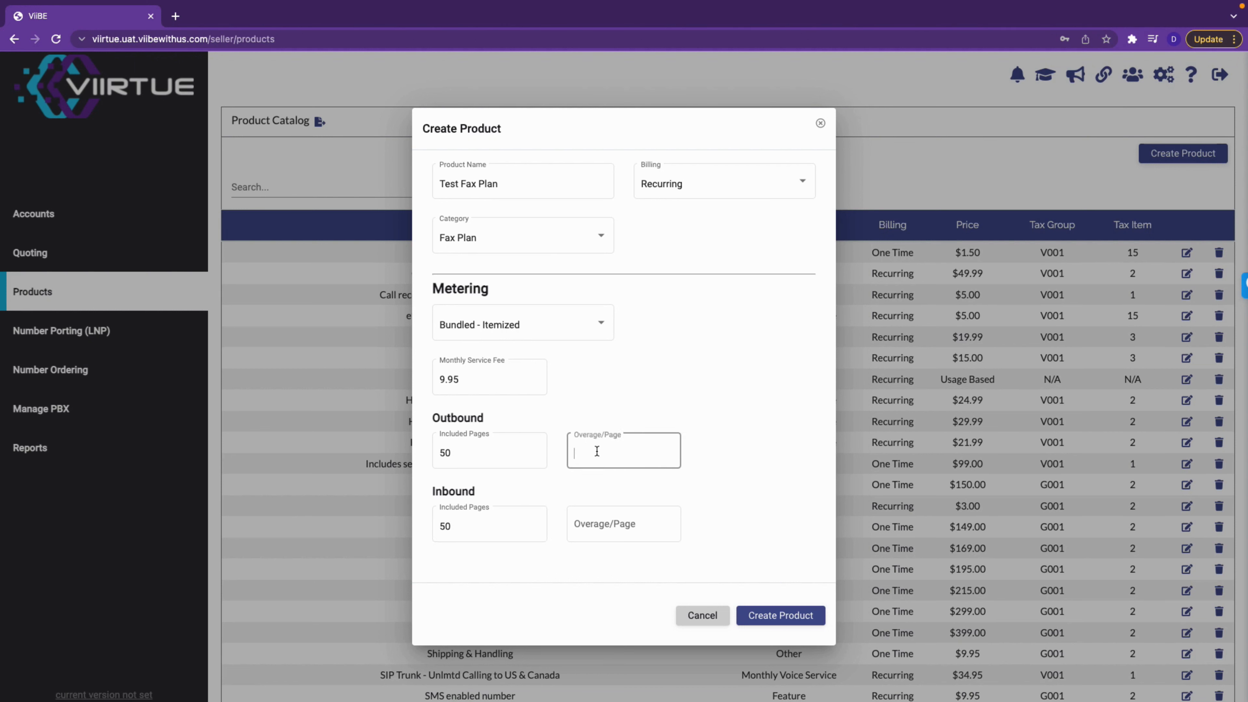
{"action": "type", "text": ".05"}
{"action": "left_click", "coordinate": [613, 521]}
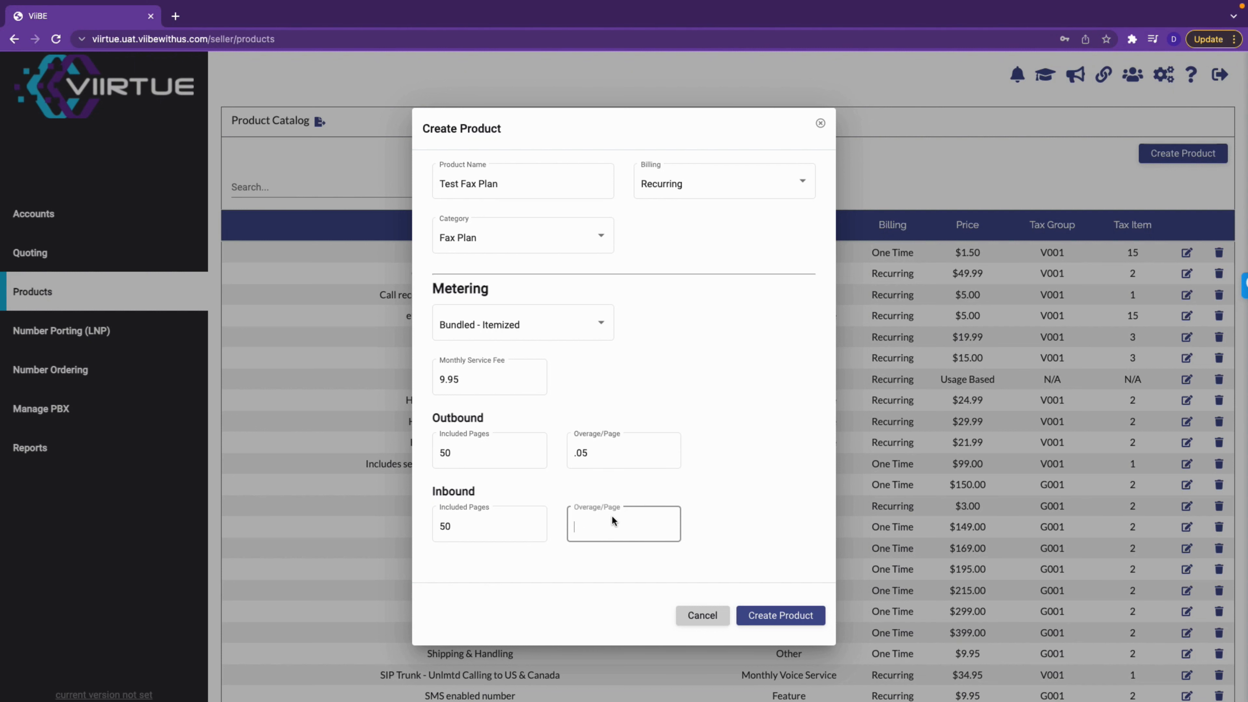
{"action": "type", "text": ".05"}
{"action": "left_click", "coordinate": [769, 617]}
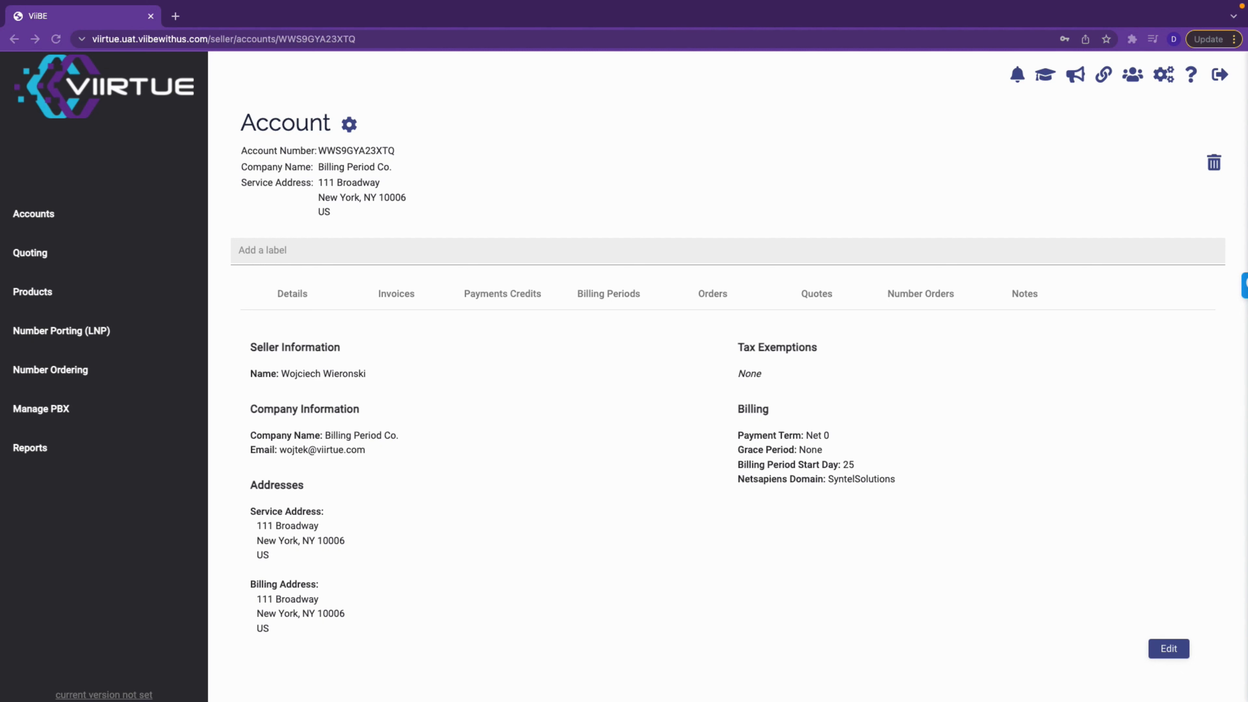
Step: Enable Documo in this customer's account settings and link the customer's matching Documo account
{"action": "left_click", "coordinate": [350, 125]}
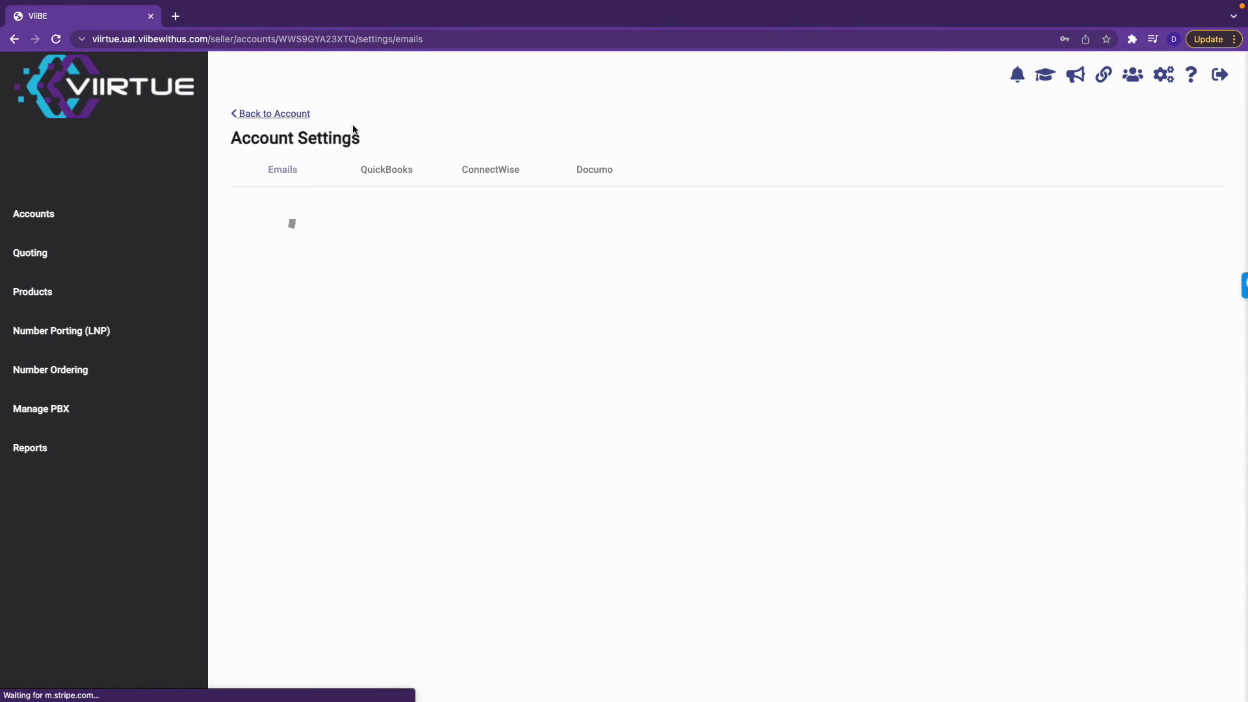
{"action": "left_click", "coordinate": [598, 173]}
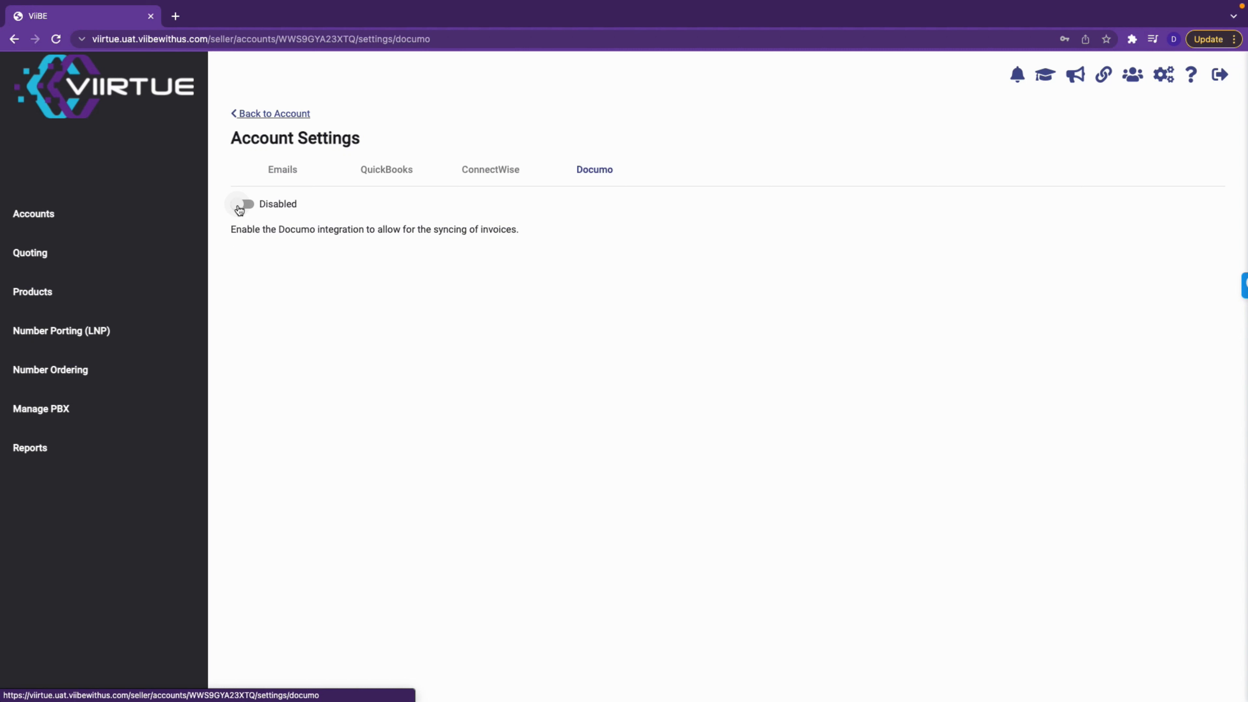
{"action": "left_click", "coordinate": [239, 209]}
{"action": "left_click", "coordinate": [282, 243]}
{"action": "type", "text": "phc"}
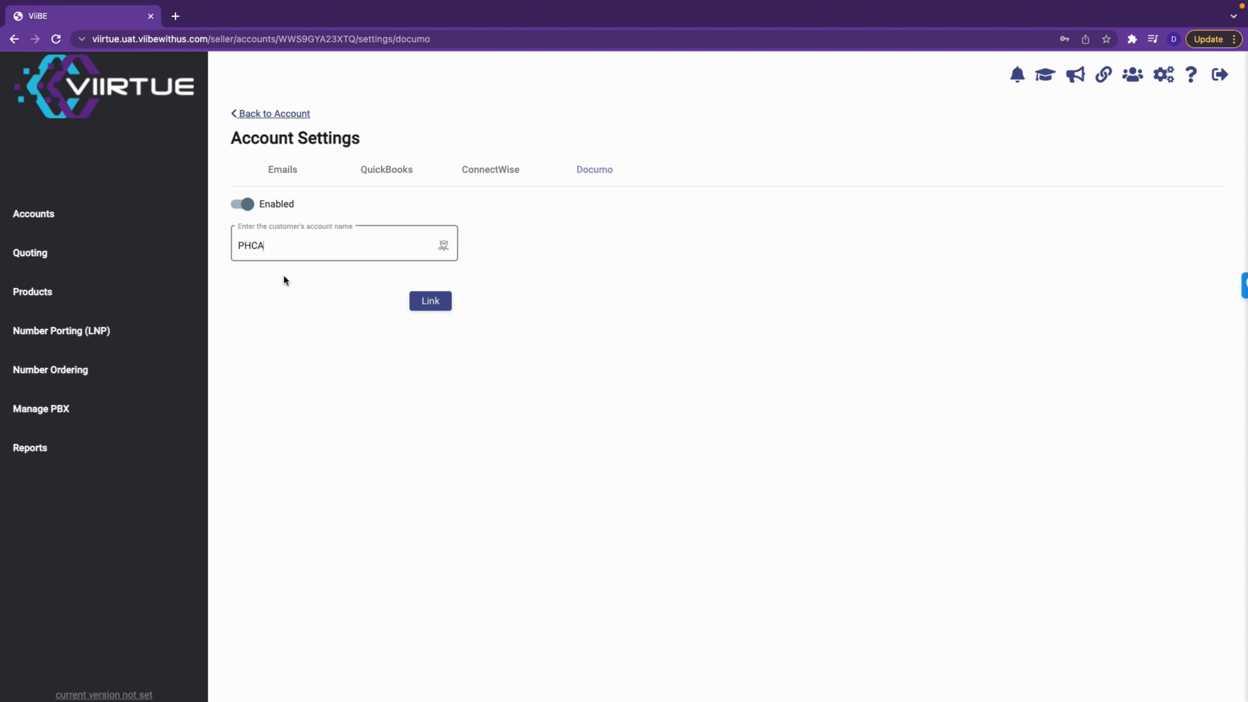
{"action": "left_click", "coordinate": [431, 301]}
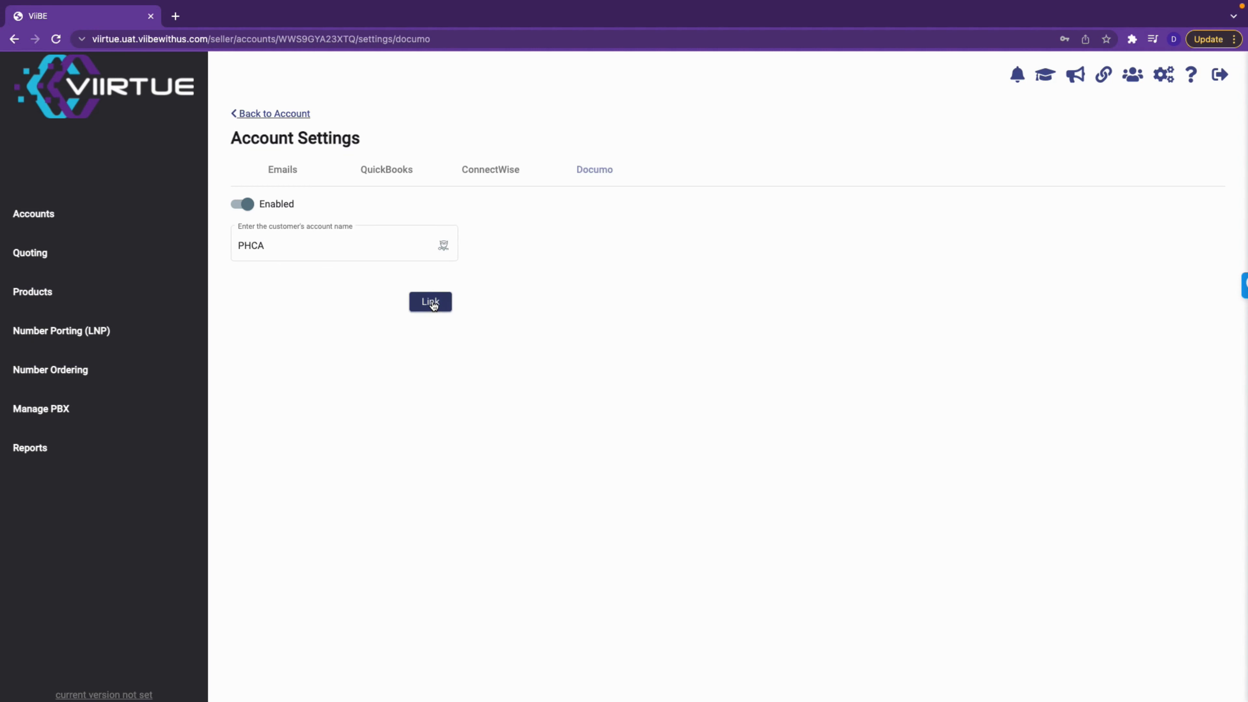
Step: From the account's billing periods, select Test Fax Plan to add with quantity 1
{"action": "left_click", "coordinate": [290, 118]}
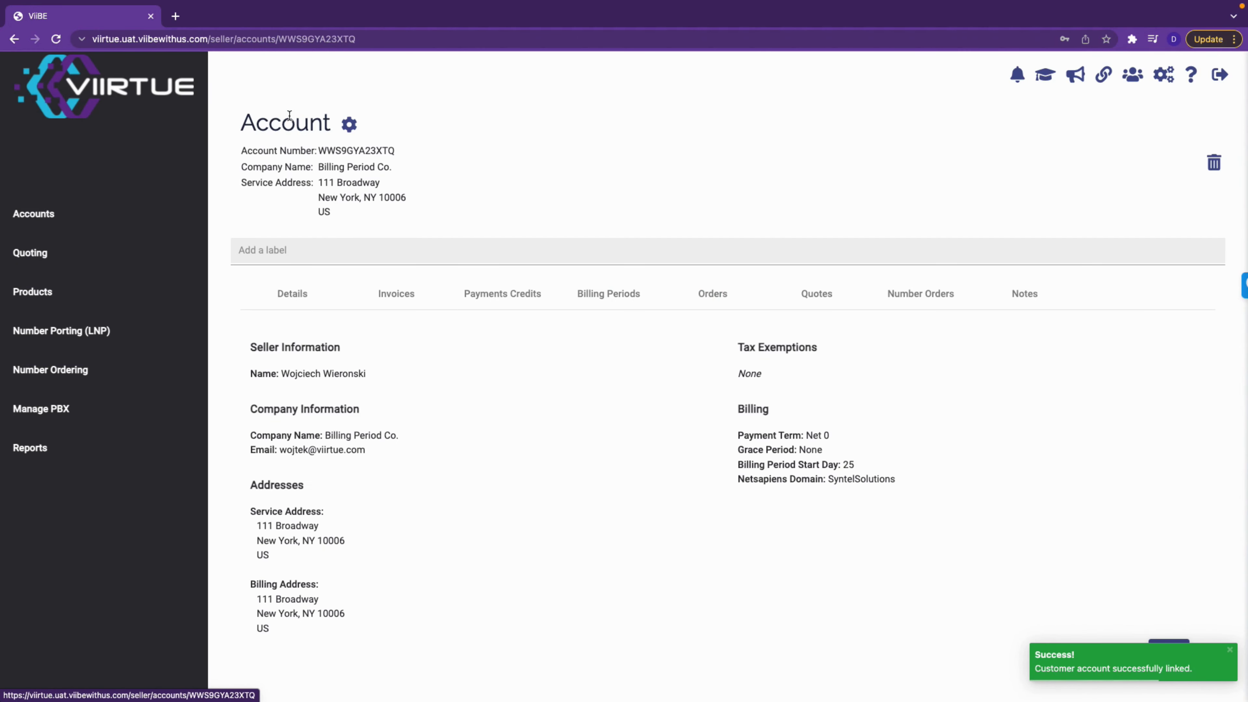
{"action": "left_click", "coordinate": [596, 285]}
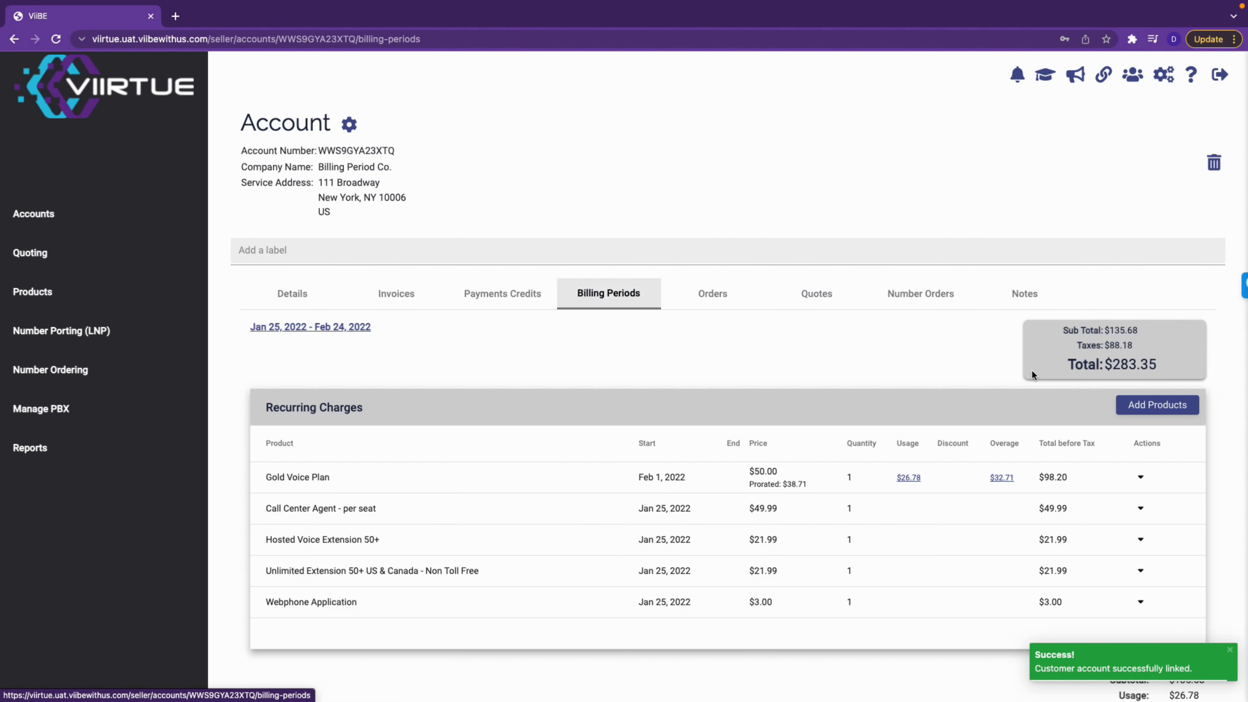
{"action": "left_click", "coordinate": [1166, 417]}
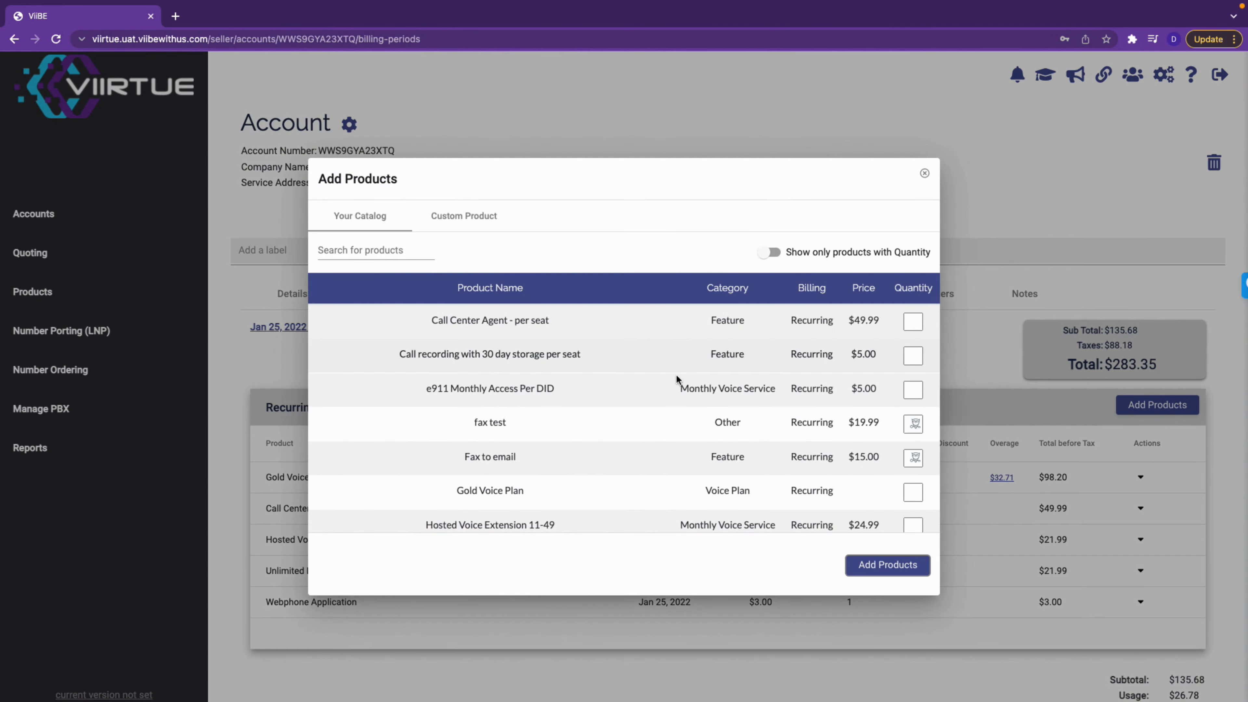
{"action": "scroll", "coordinate": [734, 421], "scroll_direction": "down", "scroll_amount": 3}
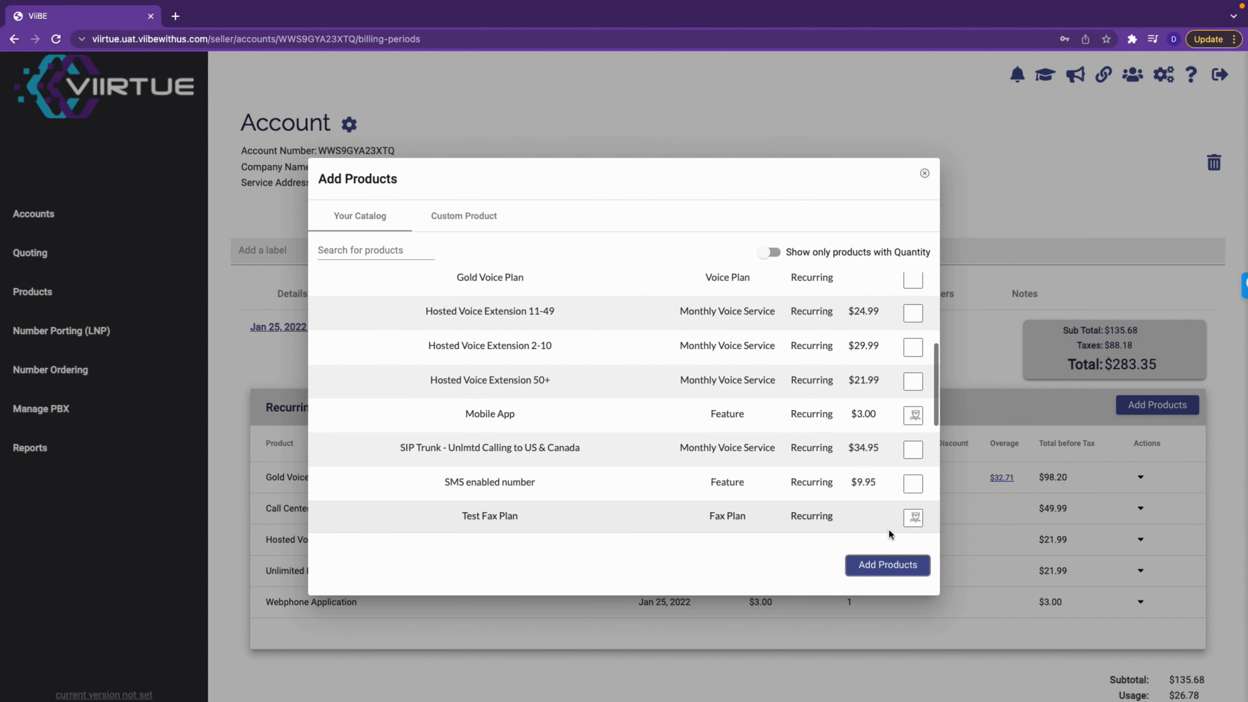
{"action": "left_click", "coordinate": [913, 517]}
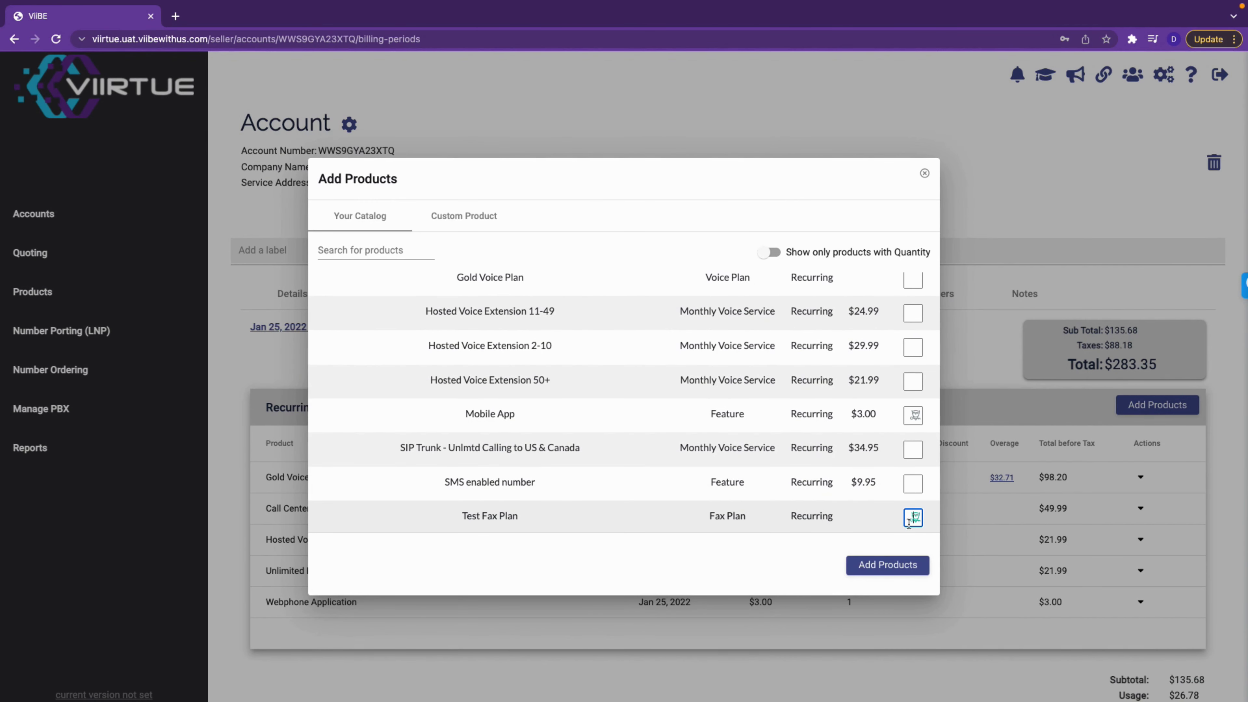
{"action": "type", "text": "1"}
Step: Add Test Fax Plan effective Feb 1, 2022 and review its overage usage breakdown
{"action": "left_click", "coordinate": [884, 566]}
{"action": "left_click", "coordinate": [655, 379]}
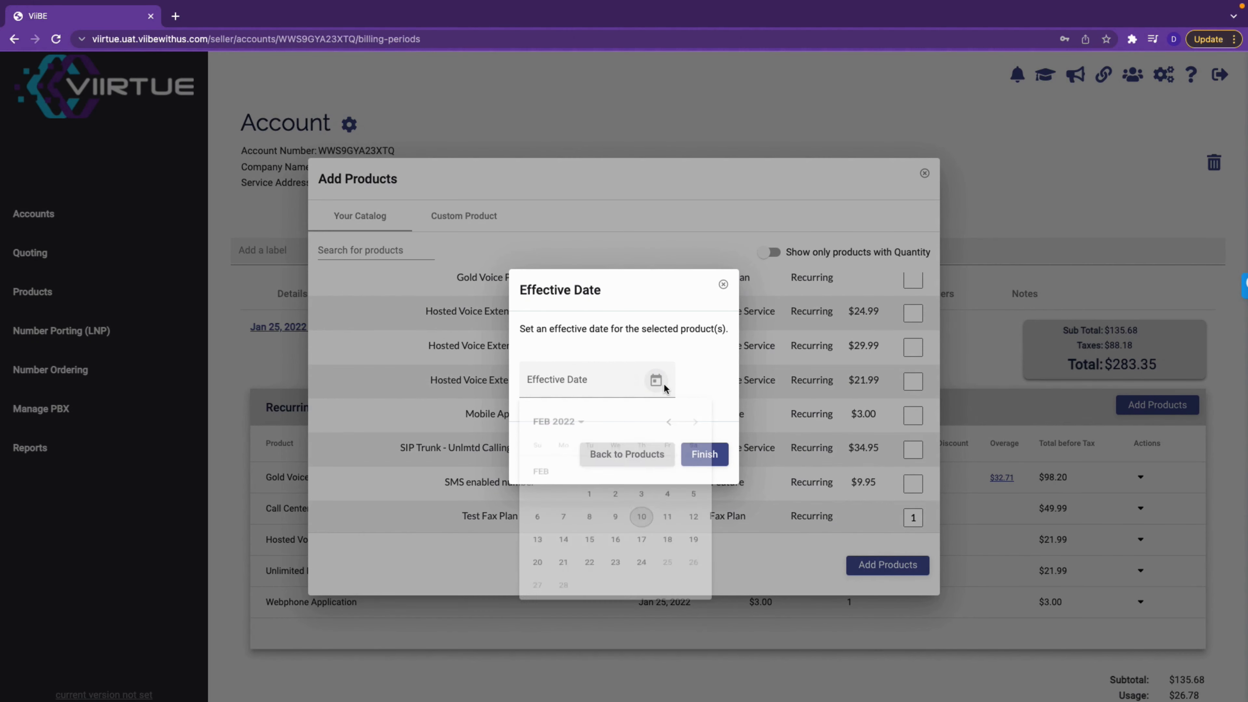
{"action": "left_click", "coordinate": [592, 506]}
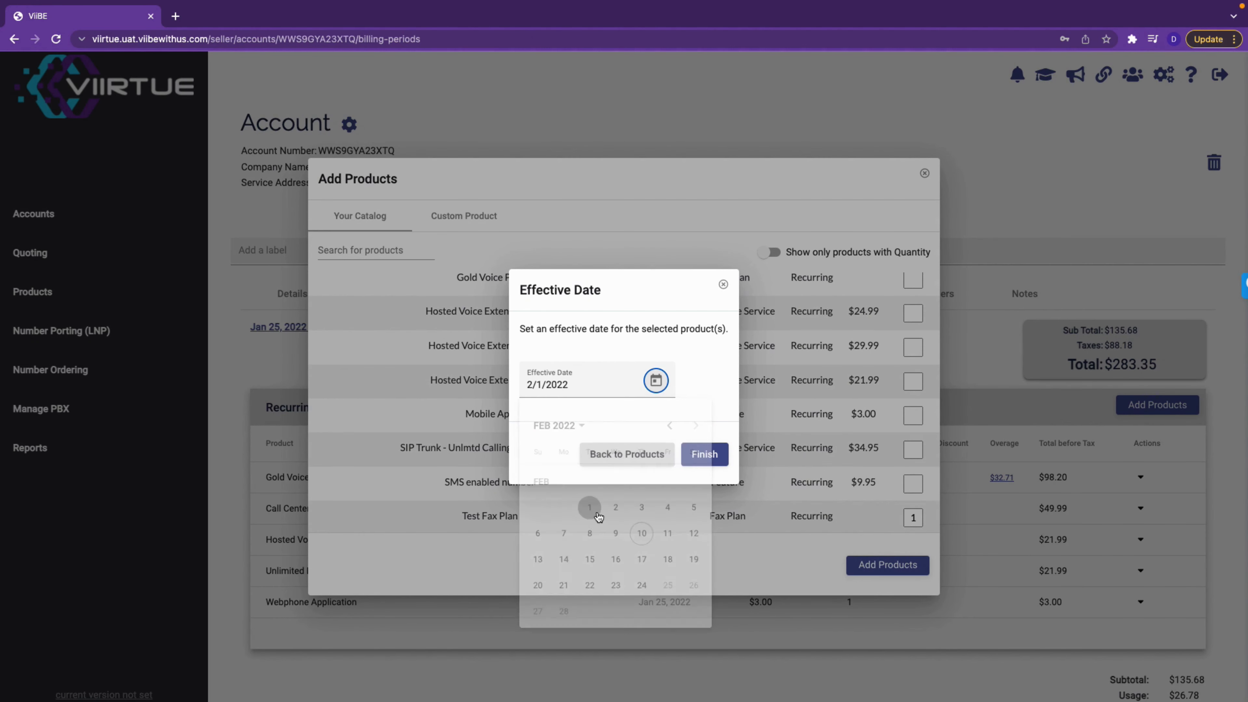
{"action": "left_click", "coordinate": [697, 454]}
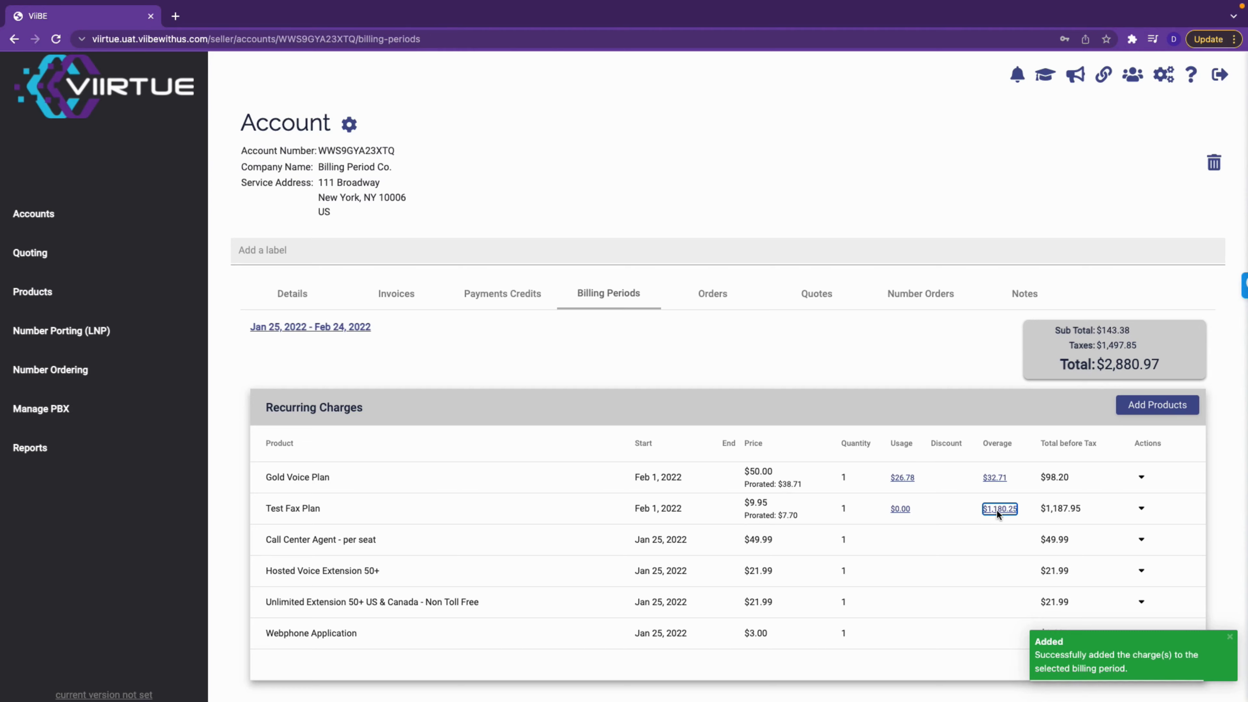
{"action": "left_click", "coordinate": [997, 510]}
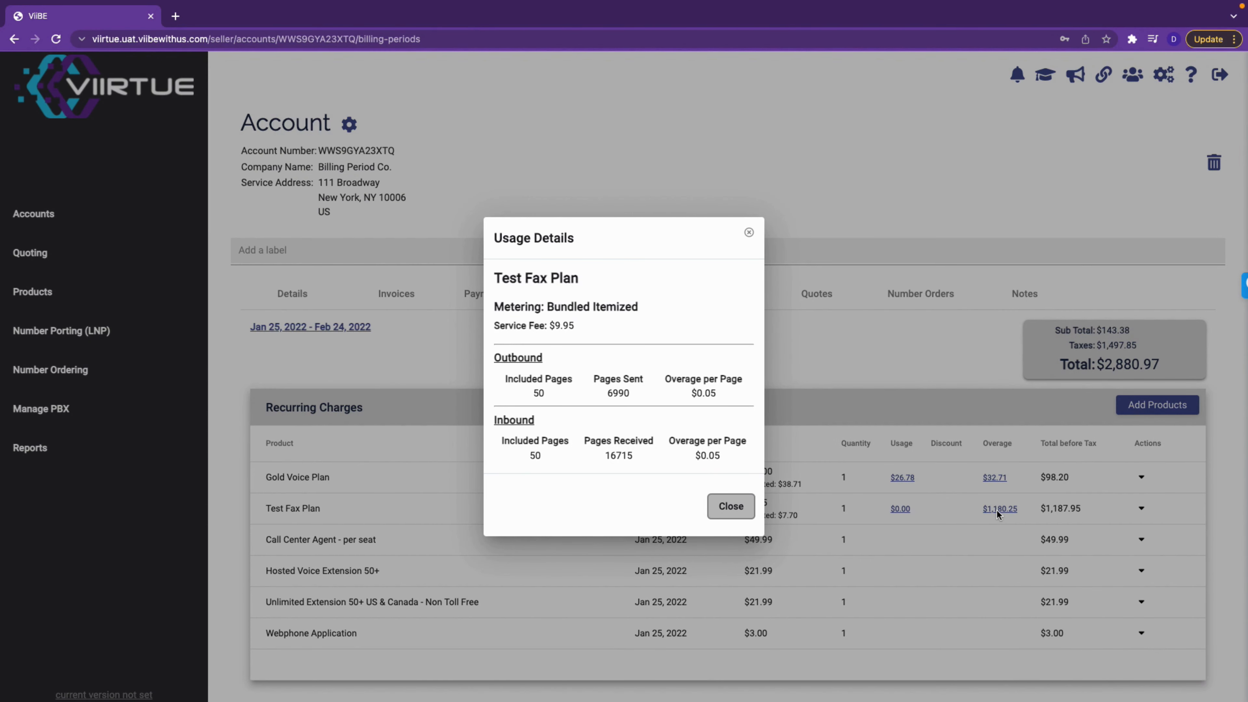